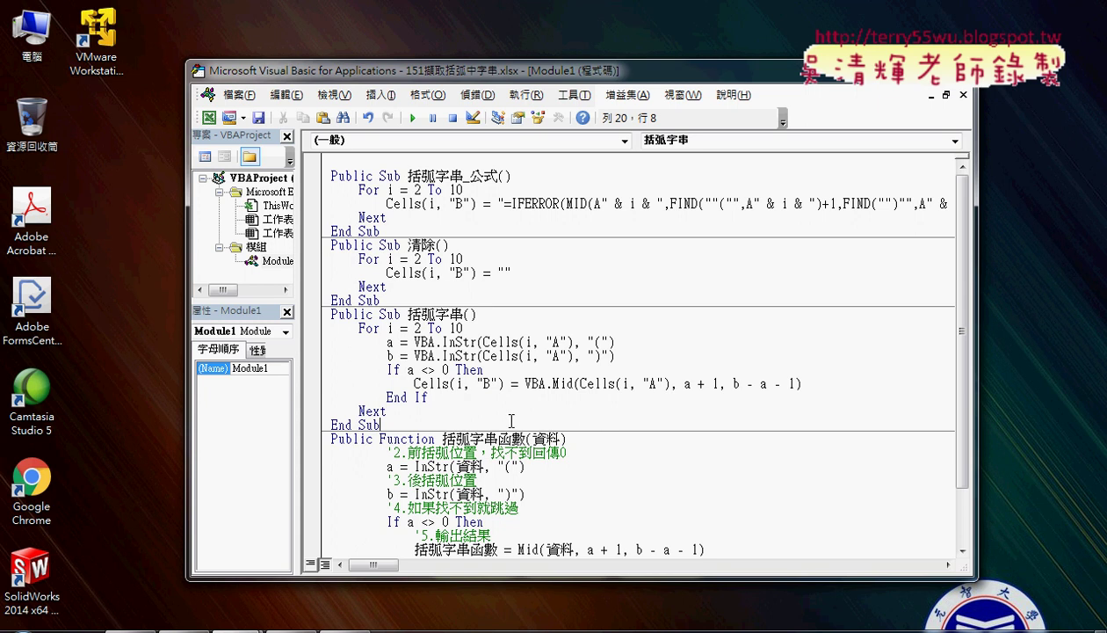
Select the commented version of the 括弧字串 Sub in the Google Docs notes
left_click_drag(358, 327, 423, 399)
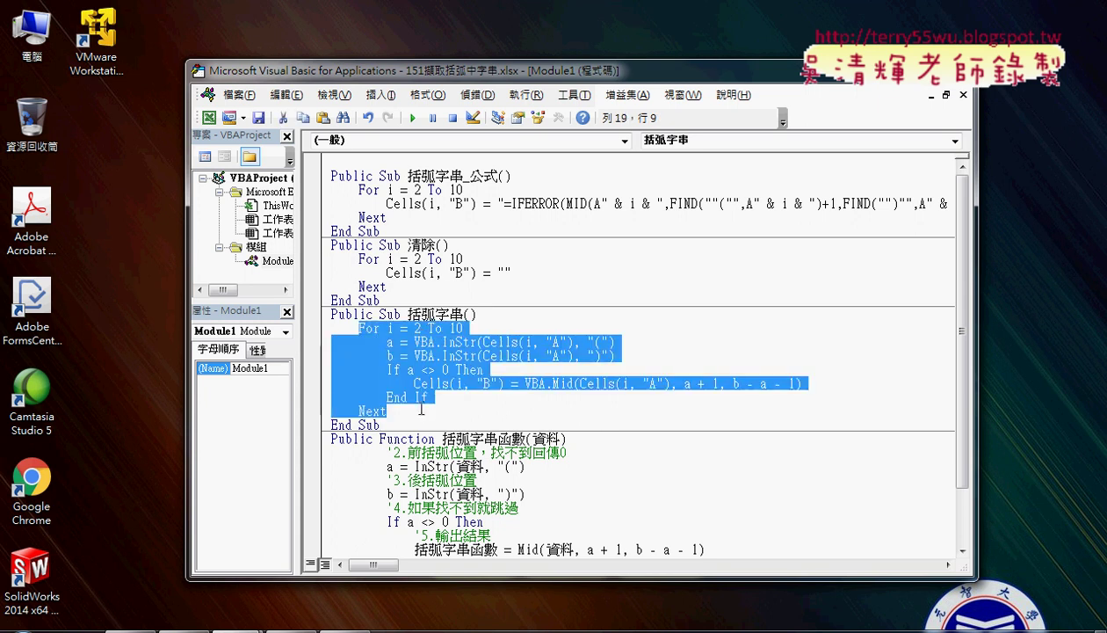
key("shift+Down")
mouse_move(129, 624)
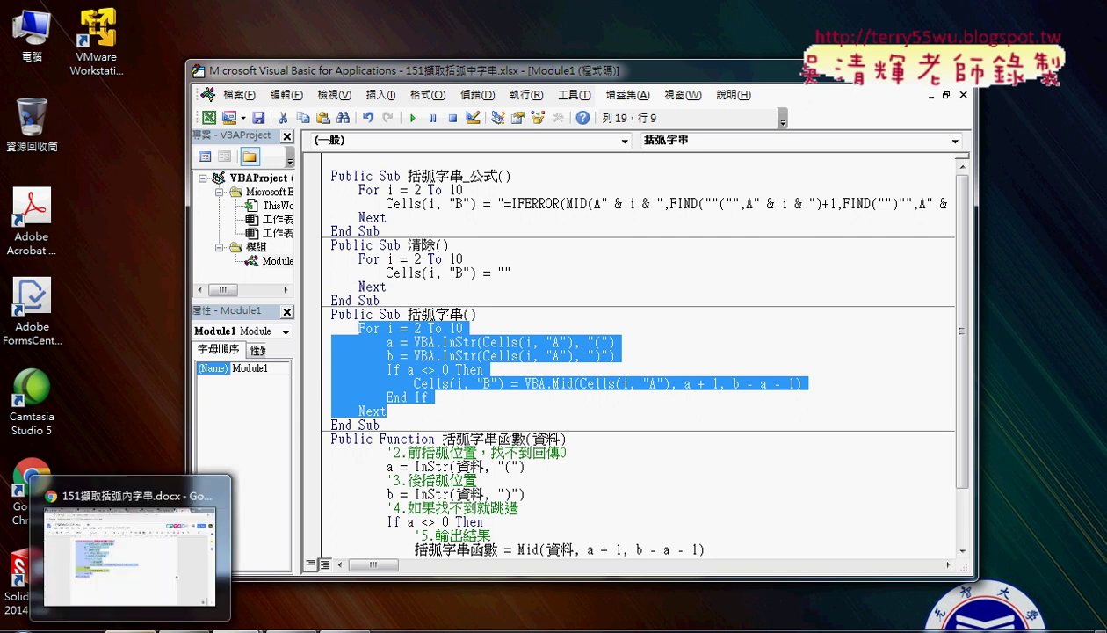
left_click(156, 576)
scroll(498, 386, "up", 3)
scroll(498, 387, "up", 1)
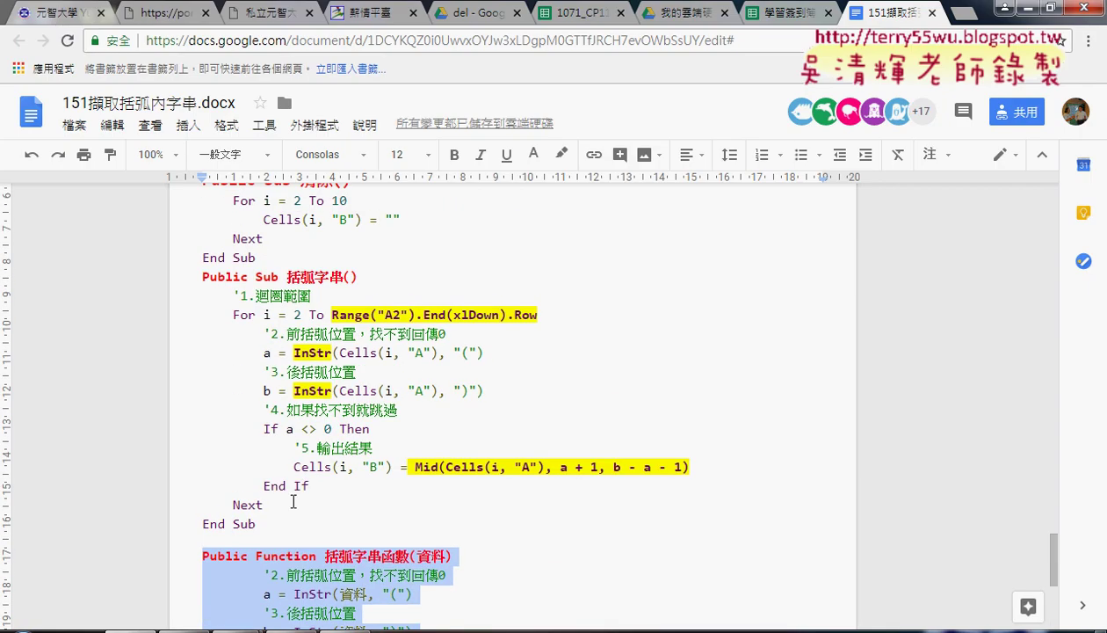
left_click_drag(255, 524, 189, 277)
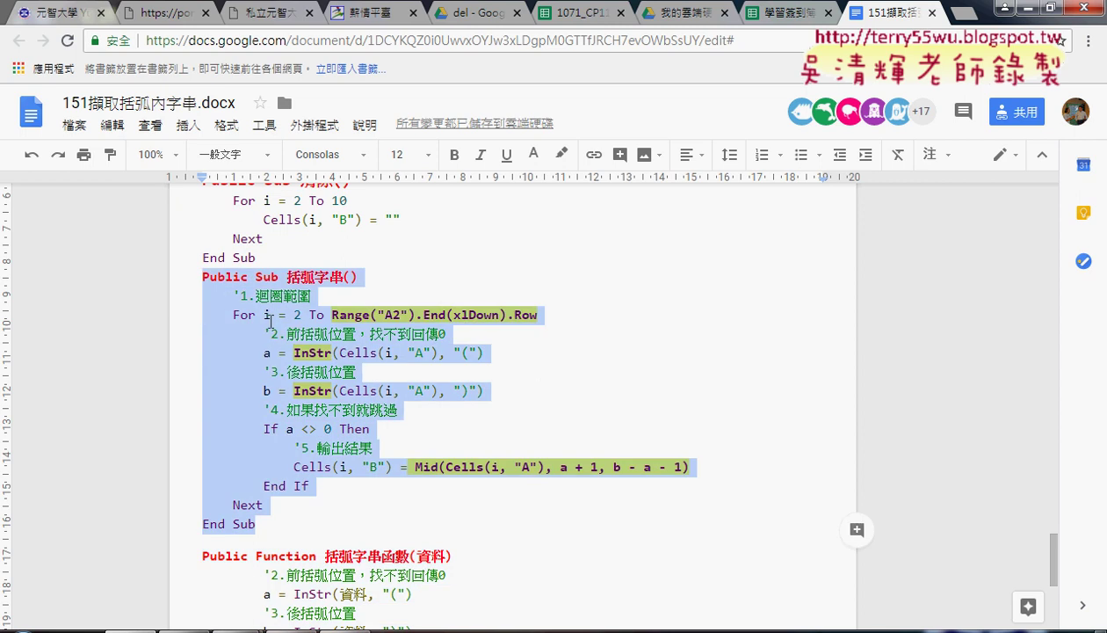
Replace the existing 括弧字串 Sub in the code editor with the commented version
left_click(1010, 7)
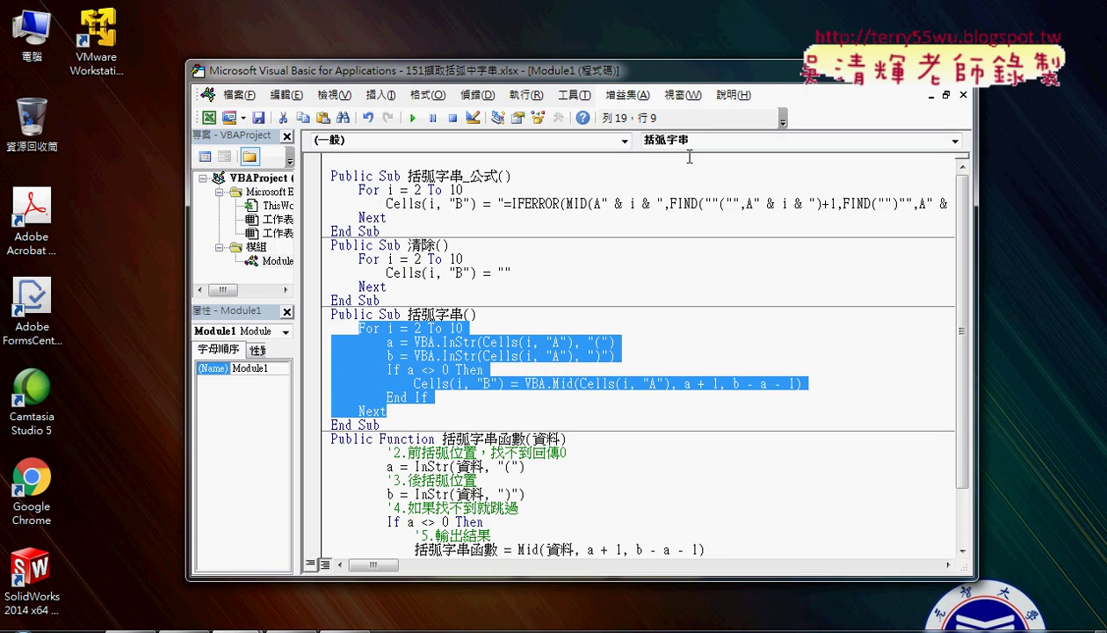
left_click(394, 425)
left_click_drag(395, 425, 328, 320)
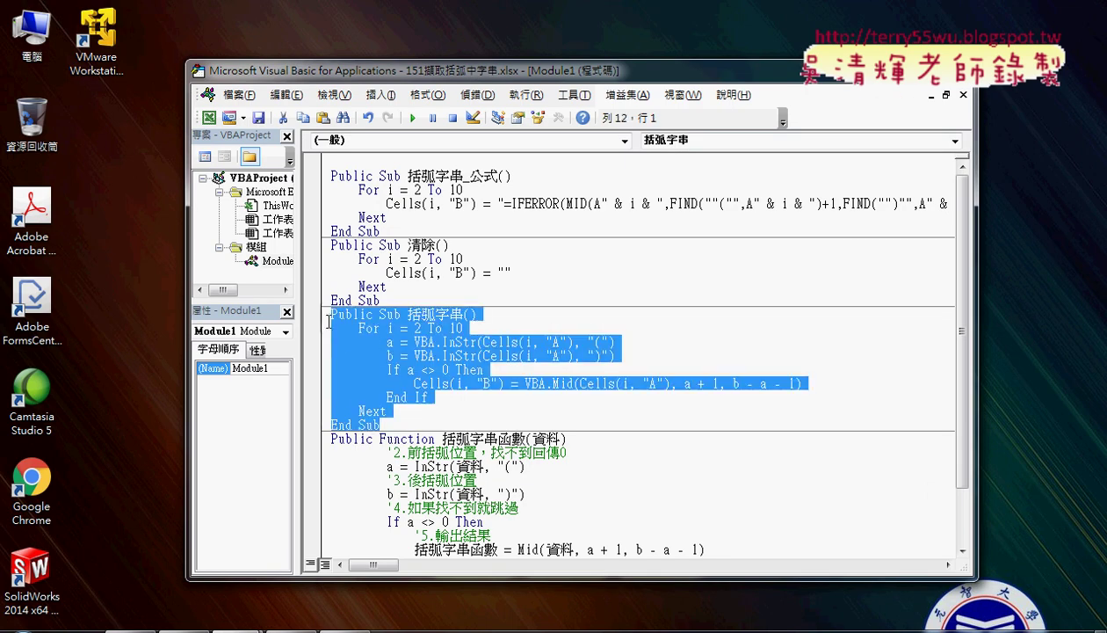
type("Public Sub 括弧字串()     '1.迴圈範圍     For i = 2 To Range(\"A2\").End(xlDown).Row         '2.前括弧位置，找不到回傳0         a = InStr(Cells(i, \"A\"), \"(\")         '3.後括弧位置         b = InStr(Cells(i, \"A\"), \")\")         '4.如果找不到就跳過         If a <> 0 Then             '5.輸出結果             Cells(i, \"B\") = Mid(Cells(i, \"A\"), a + 1, b - a - 1)         End If     Next End Sub")
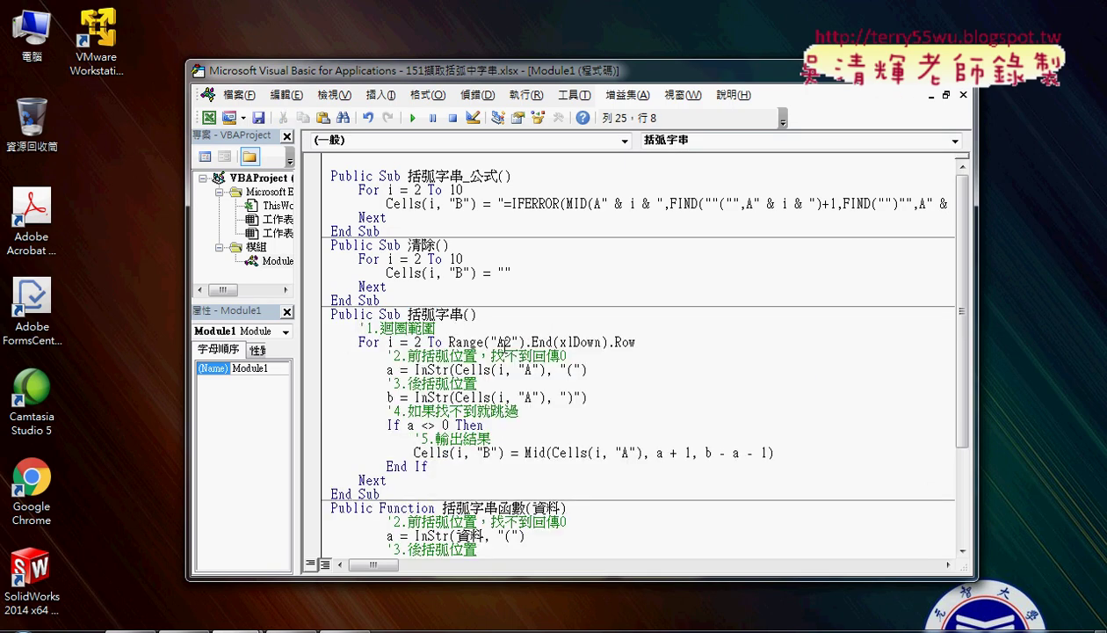
Highlight the 1.迴圈範圍 comment, the Range("A2").End(xlDown).Row bound and the opening-bracket comment
left_click_drag(453, 329, 365, 327)
left_click(358, 327)
mouse_move(636, 341)
left_mouse_down()
mouse_move(380, 342)
mouse_move(366, 326)
left_mouse_up()
left_click_drag(436, 328, 362, 328)
mouse_move(566, 356)
left_mouse_down()
mouse_move(424, 355)
mouse_move(397, 367)
left_mouse_up()
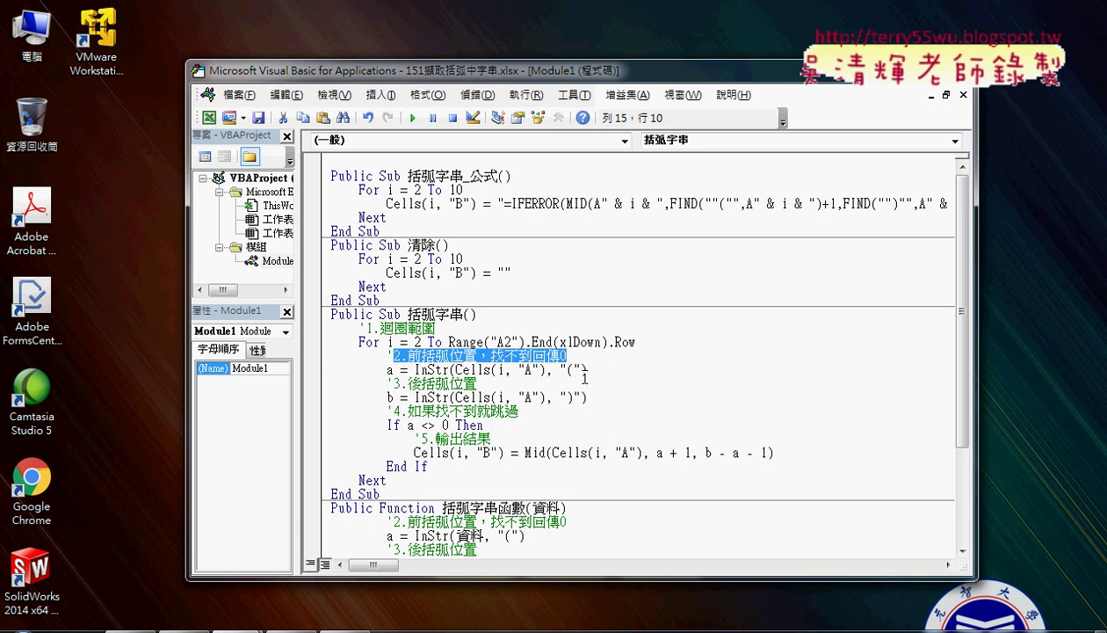
Scroll through 括弧字串函數 to End Function, then bring the Excel workbook forward
scroll(527, 386, "down", 4)
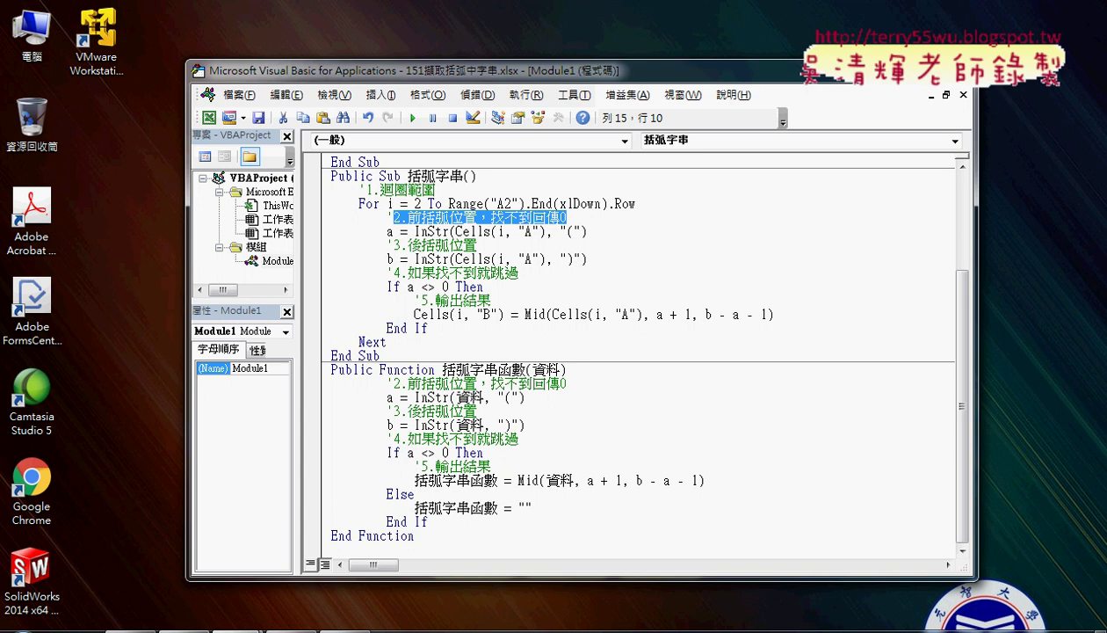
mouse_move(211, 619)
left_click(215, 527)
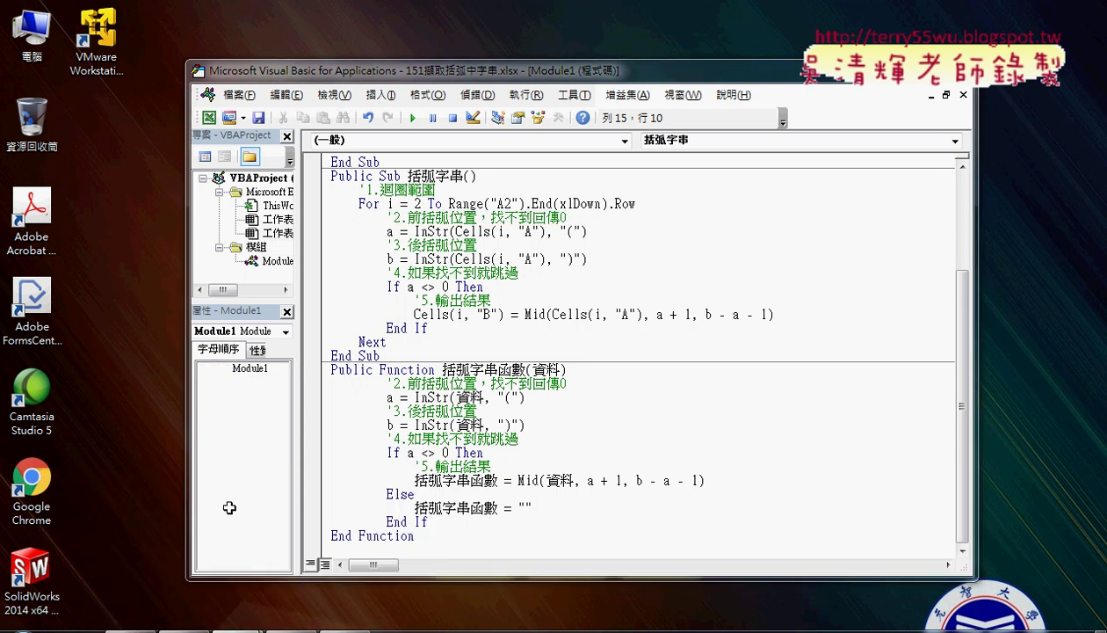
Insert =括弧字串函數(A2) into B2 from the 使用者定義 category and fill it down to B10
left_click(198, 151)
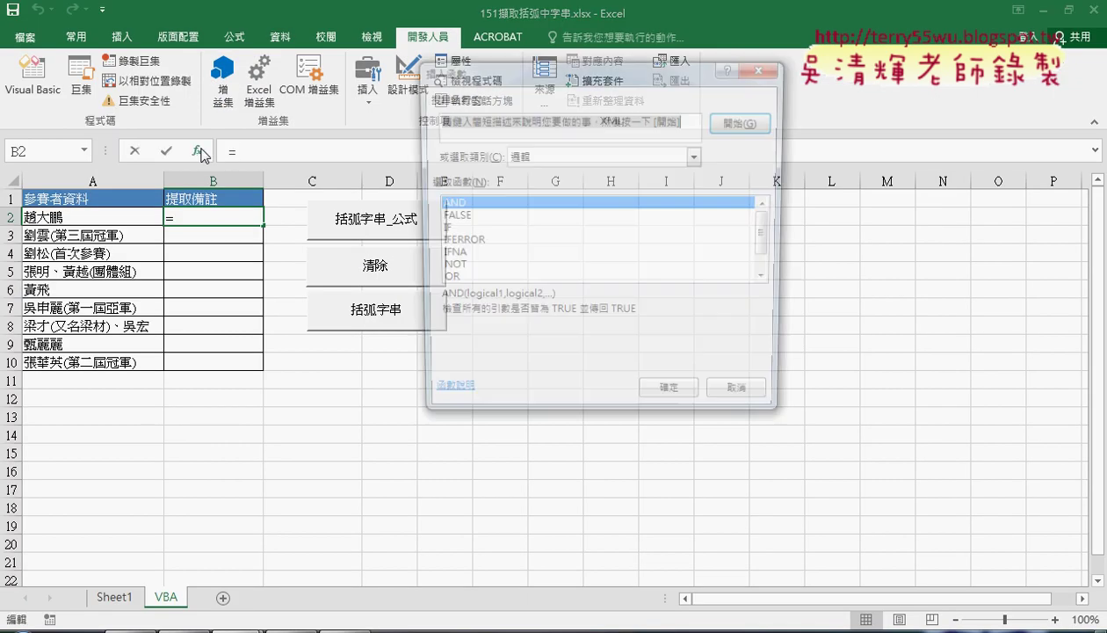
left_click(583, 157)
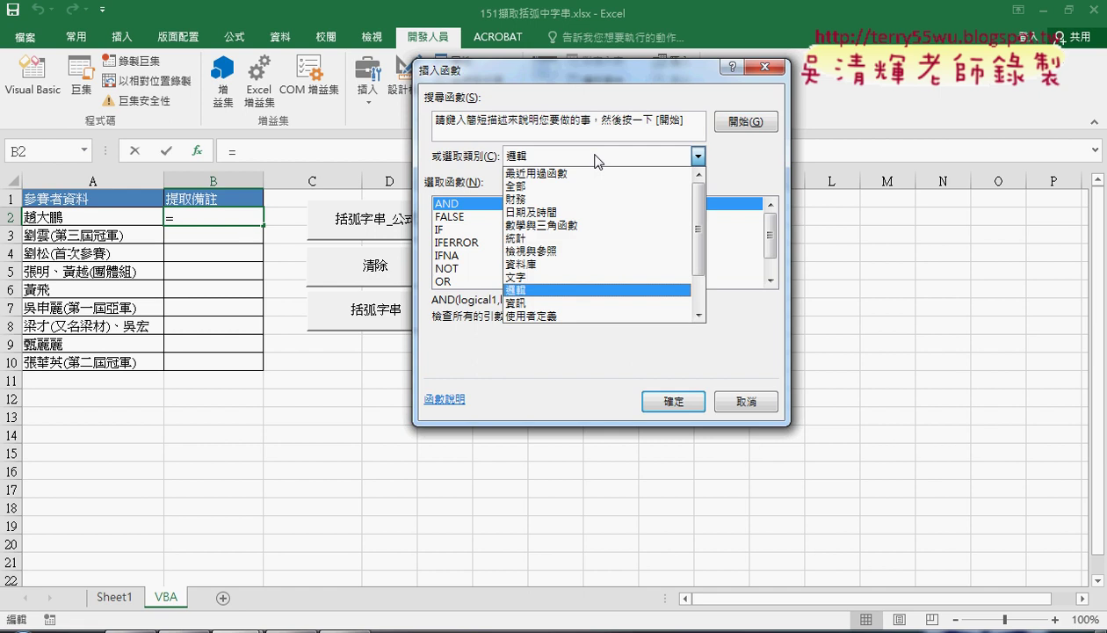
left_click(549, 312)
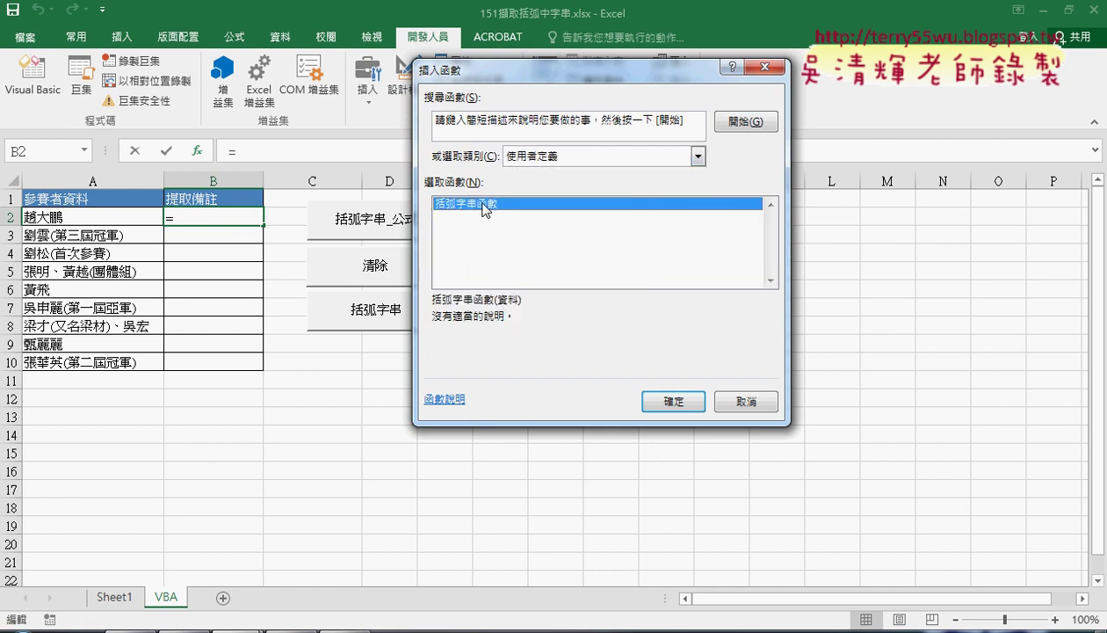
left_click(672, 401)
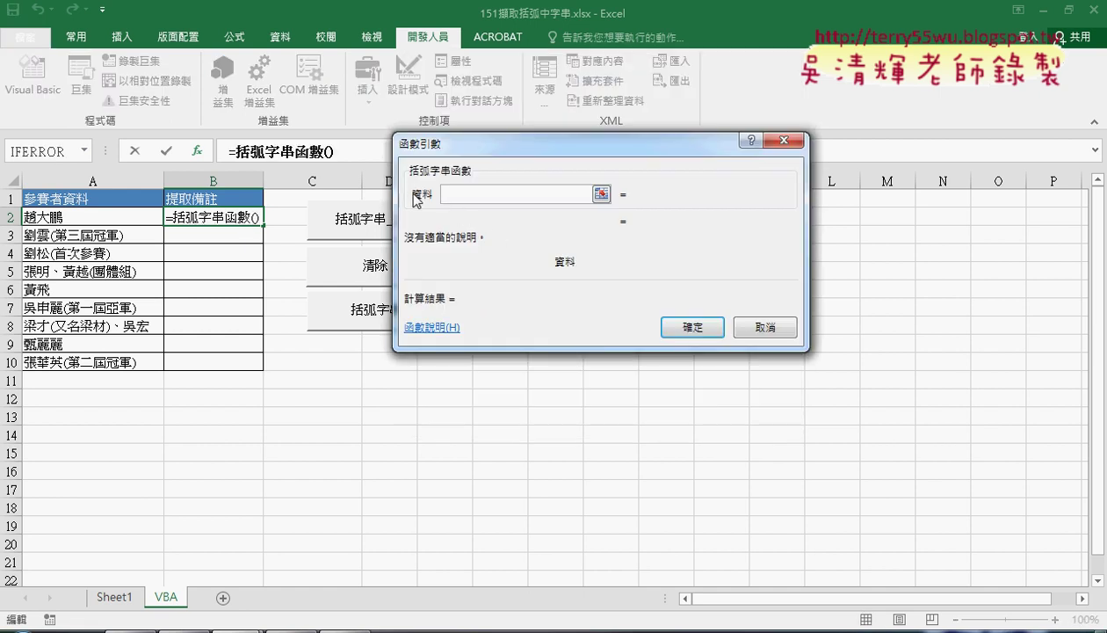
left_click(79, 218)
left_click(693, 327)
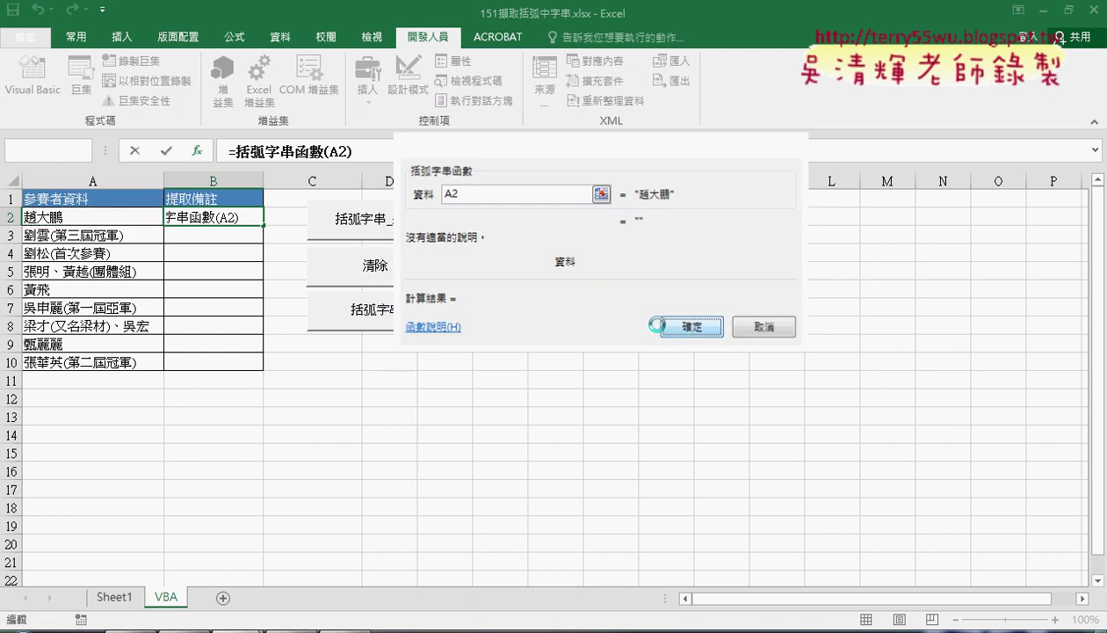
left_click_drag(263, 226, 263, 367)
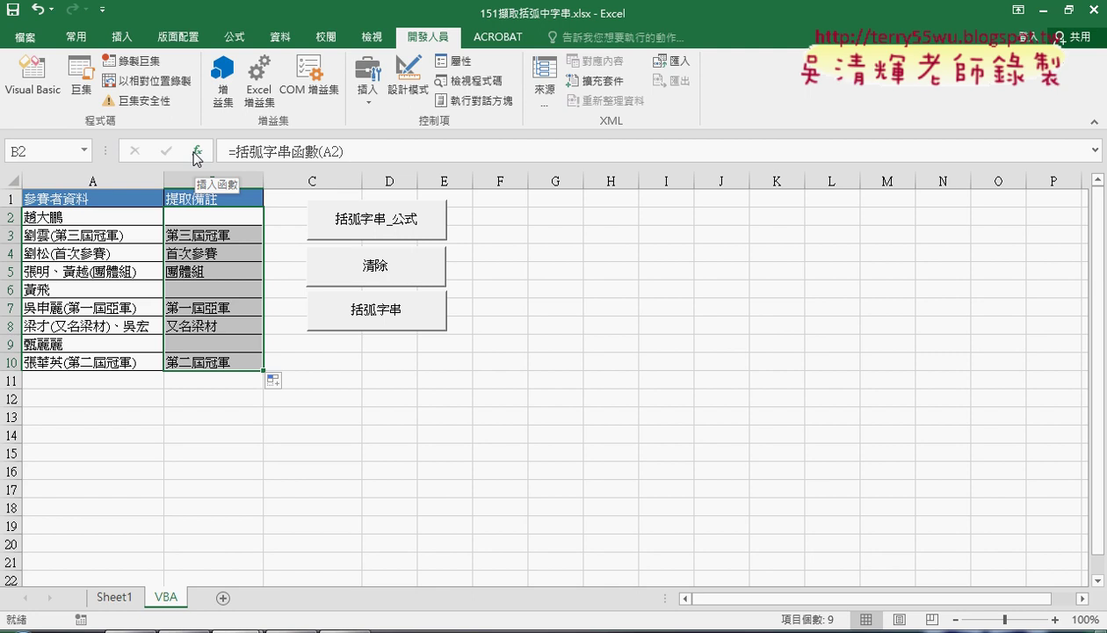
Delete the 括弧字串函數 formulas from B2:B10
key("Delete")
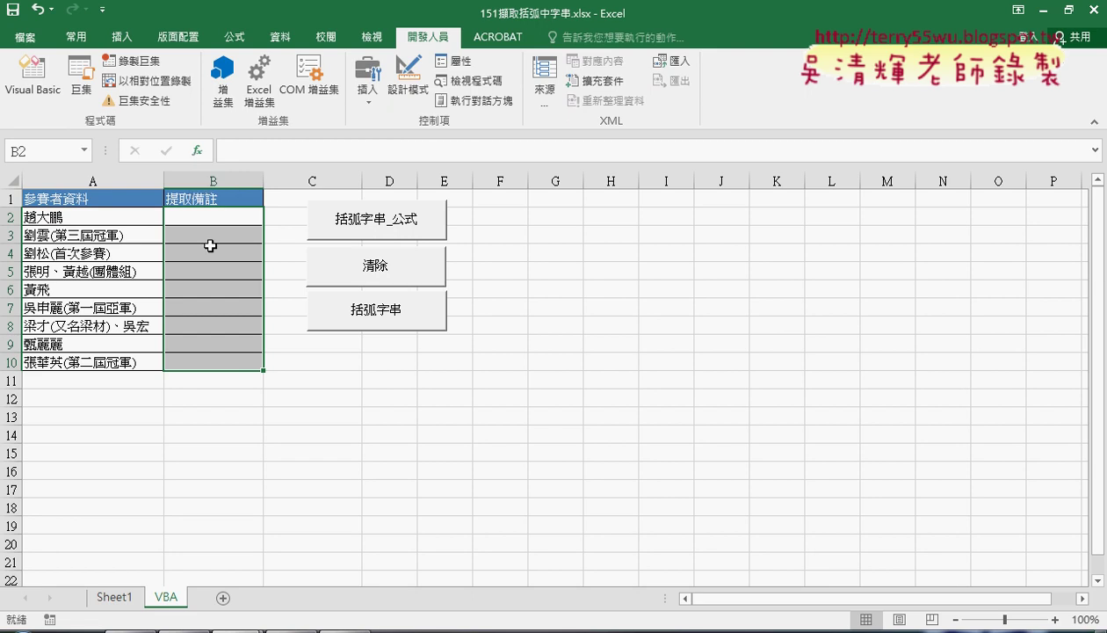
Return to the VBA editor and delete the function's body through End If
left_click(355, 418)
left_click(229, 220)
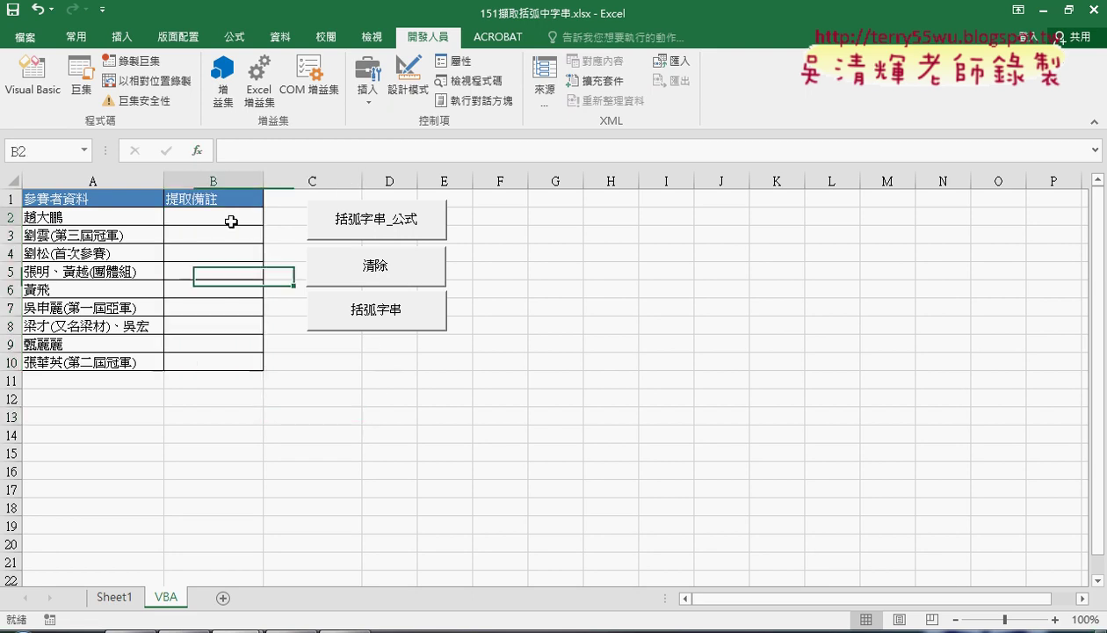
left_click(47, 86)
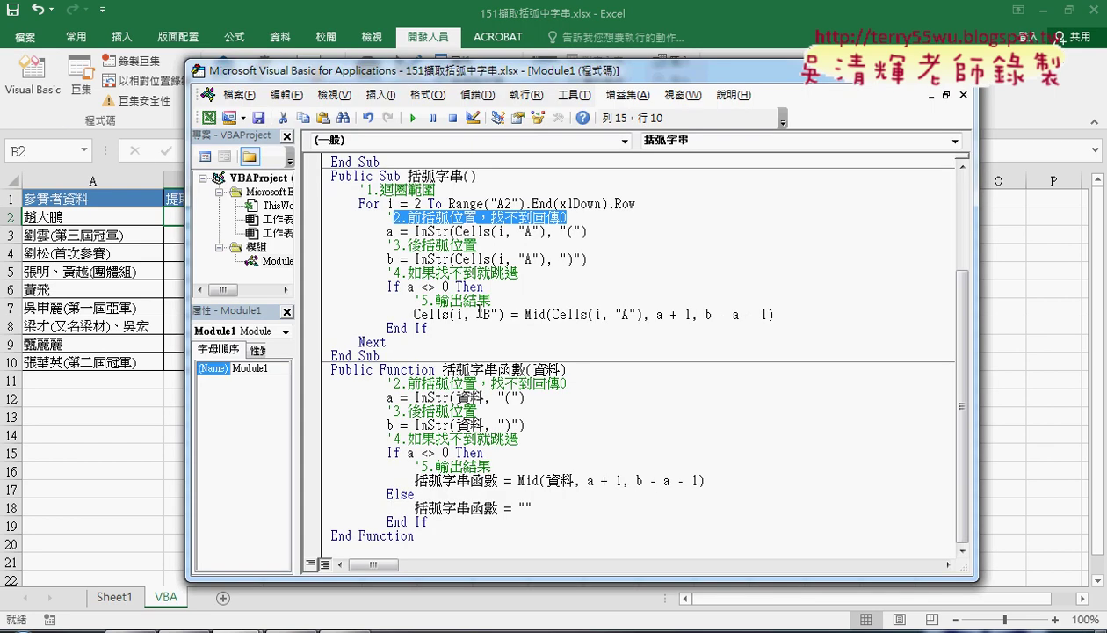
left_click_drag(428, 521, 330, 383)
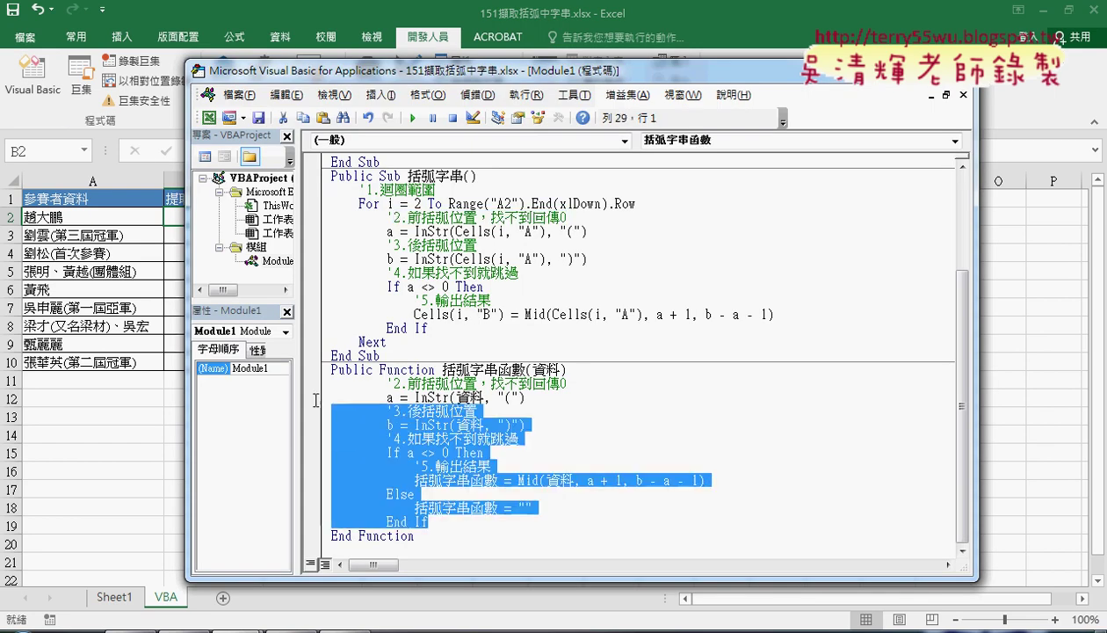
key("Delete")
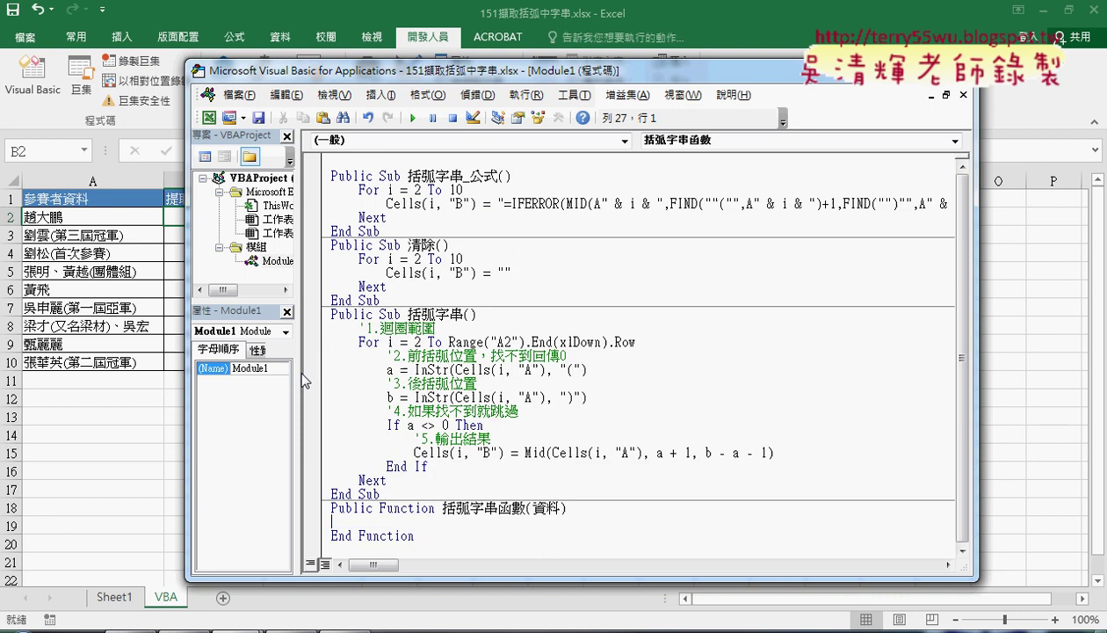
Delete the remaining empty Public Function 括弧字串函數 declaration
left_click_drag(442, 508, 526, 509)
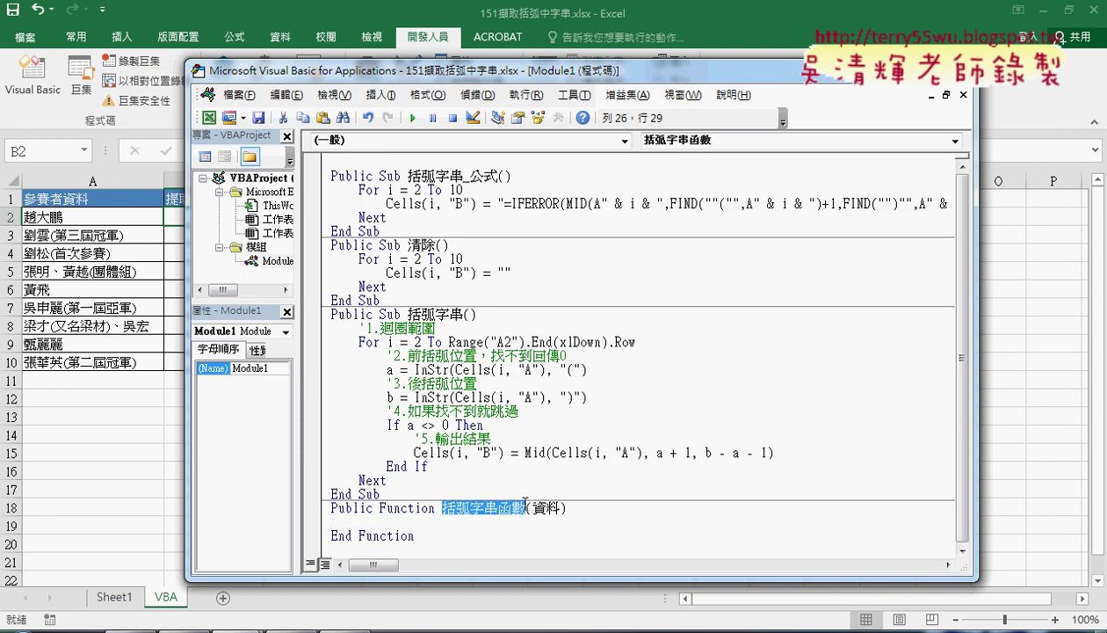
left_click_drag(420, 535, 333, 499)
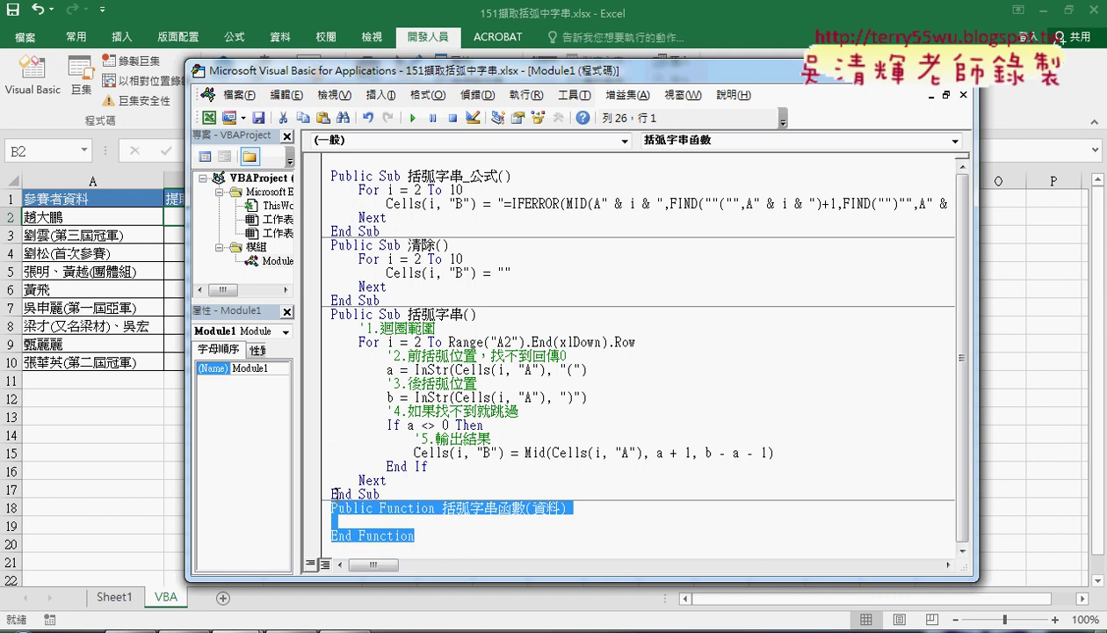
key("Delete")
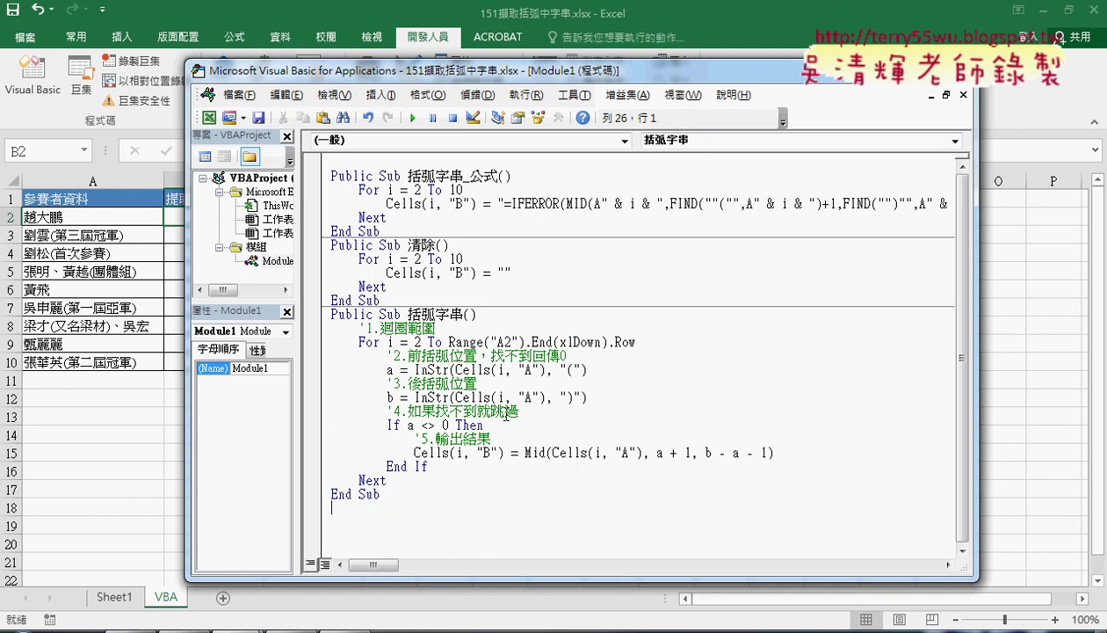
left_click_drag(495, 79, 582, 68)
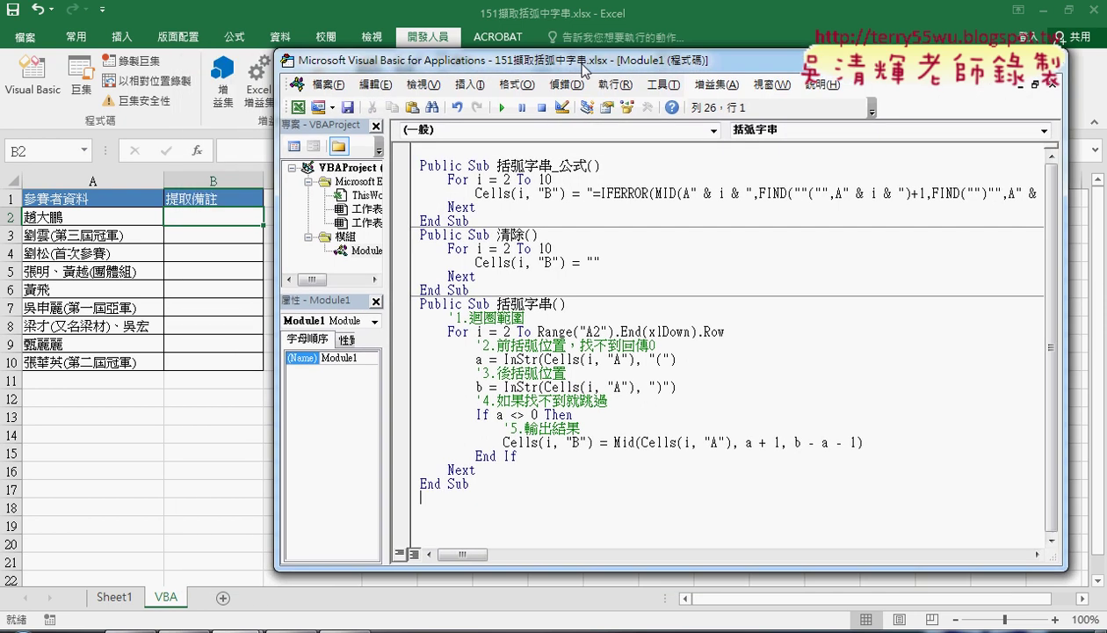
Add a new Function procedure named 括弧字串函數 through Insert > Procedure
left_click(469, 84)
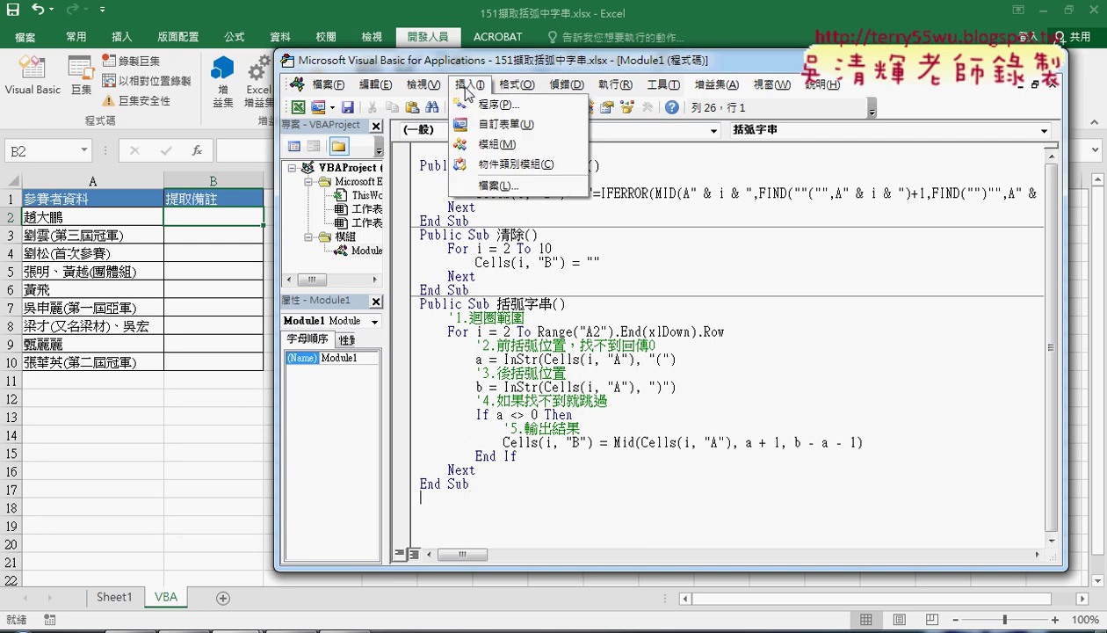
left_click(497, 104)
right_click(475, 176)
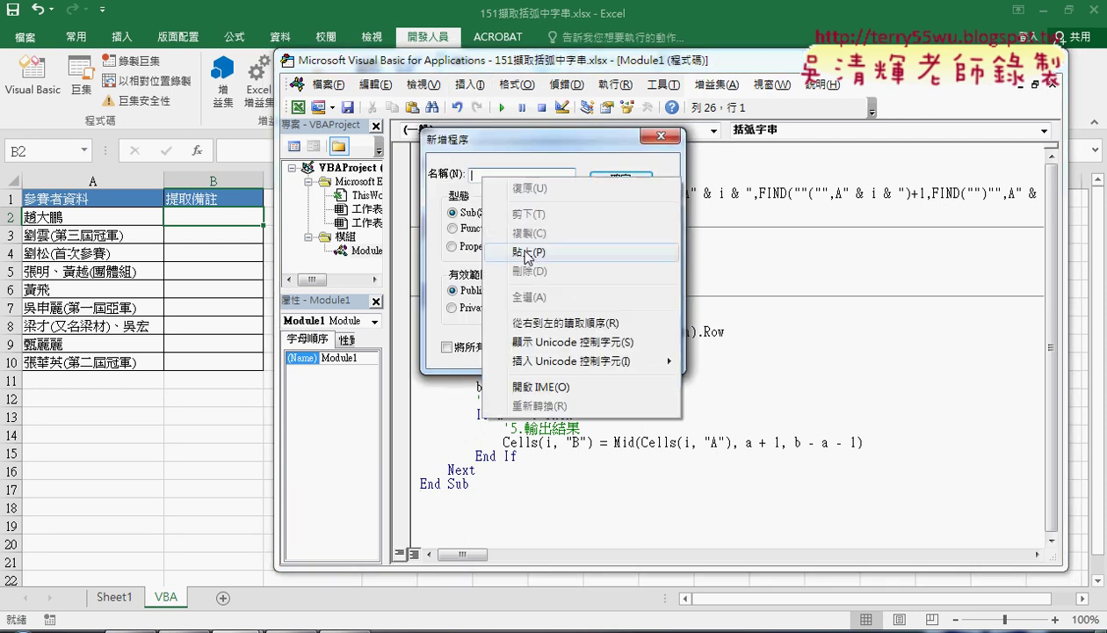
left_click(521, 250)
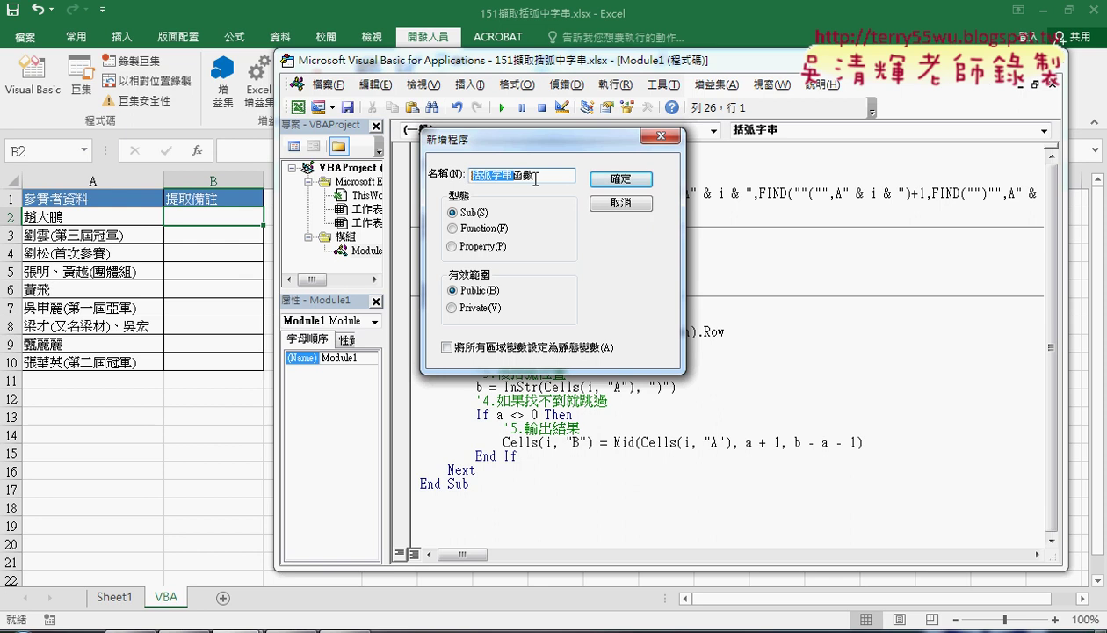
left_click_drag(532, 176, 515, 175)
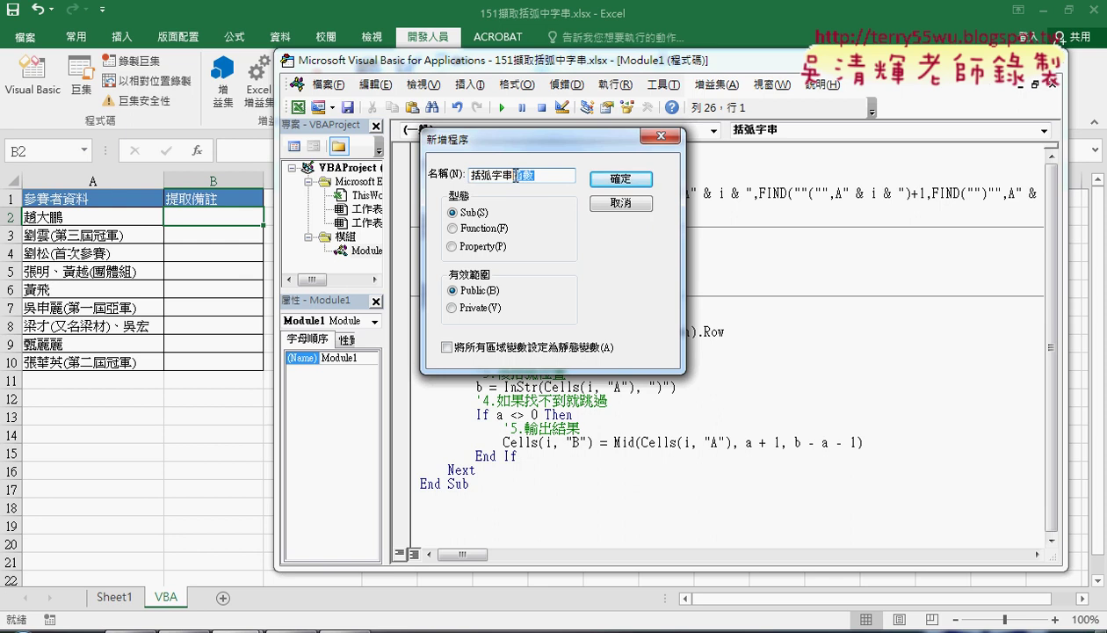
left_click(451, 230)
left_click(451, 229)
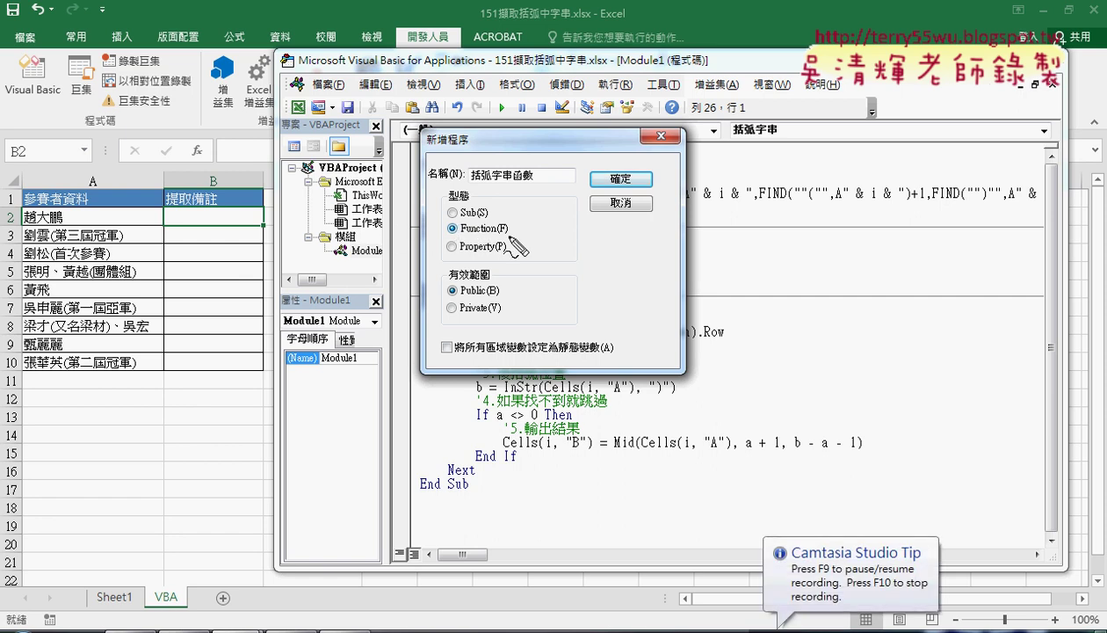
left_click_drag(503, 256, 525, 248)
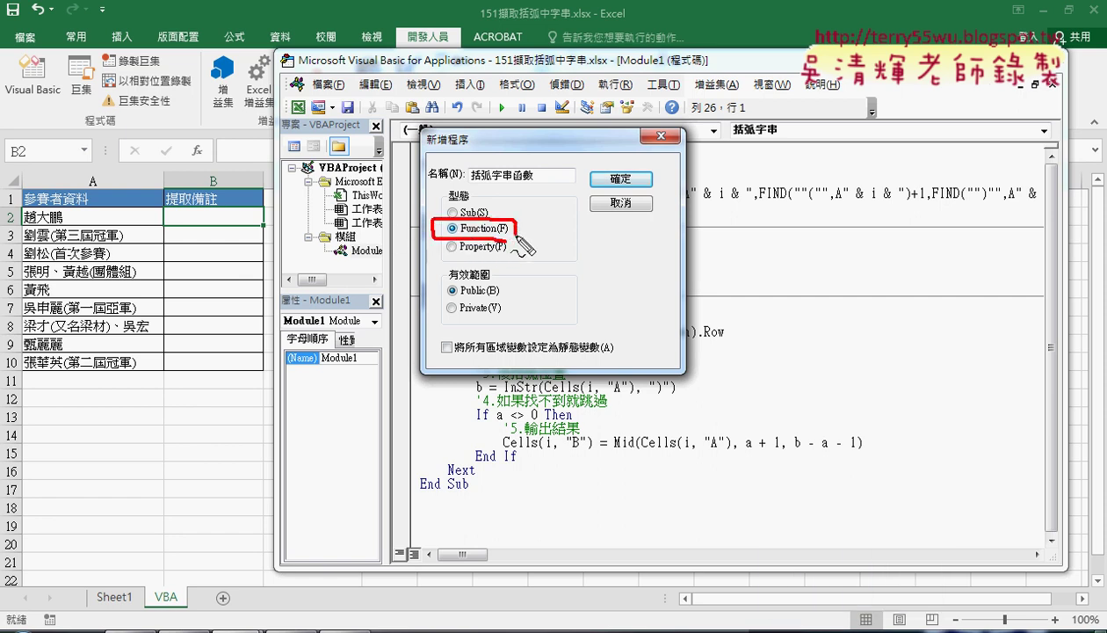
left_click_drag(542, 184, 542, 176)
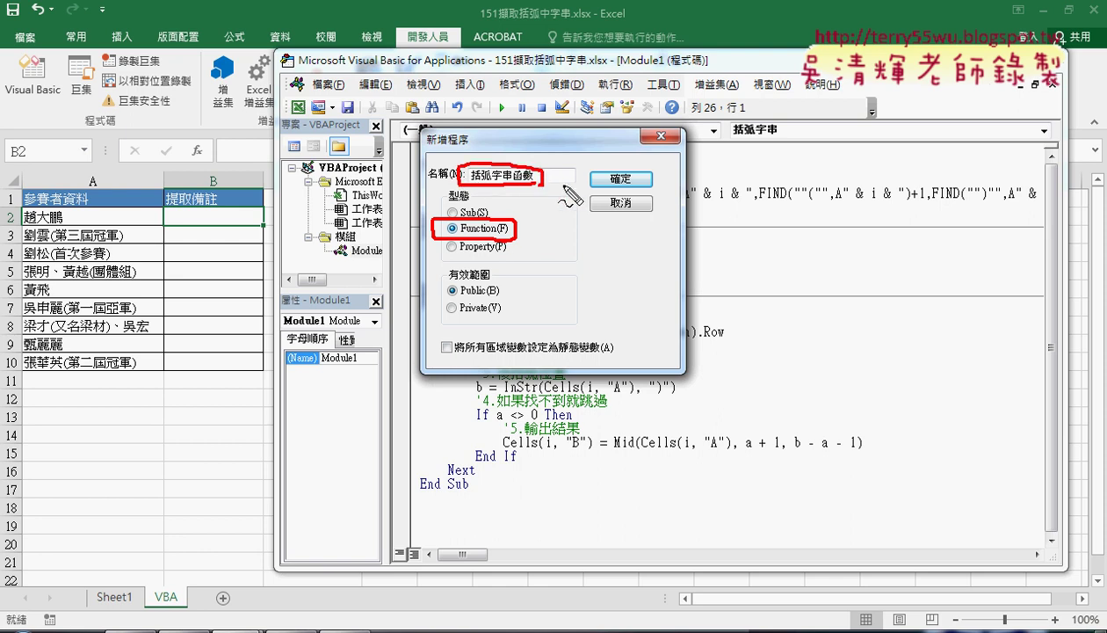
key("ctrl+shift+d")
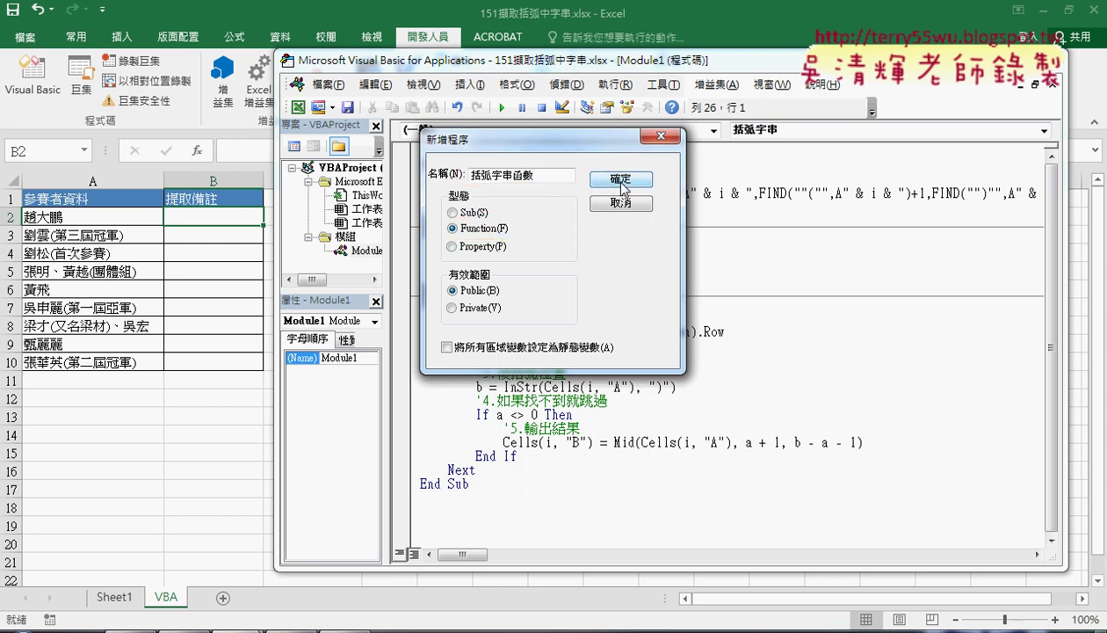
left_click(621, 182)
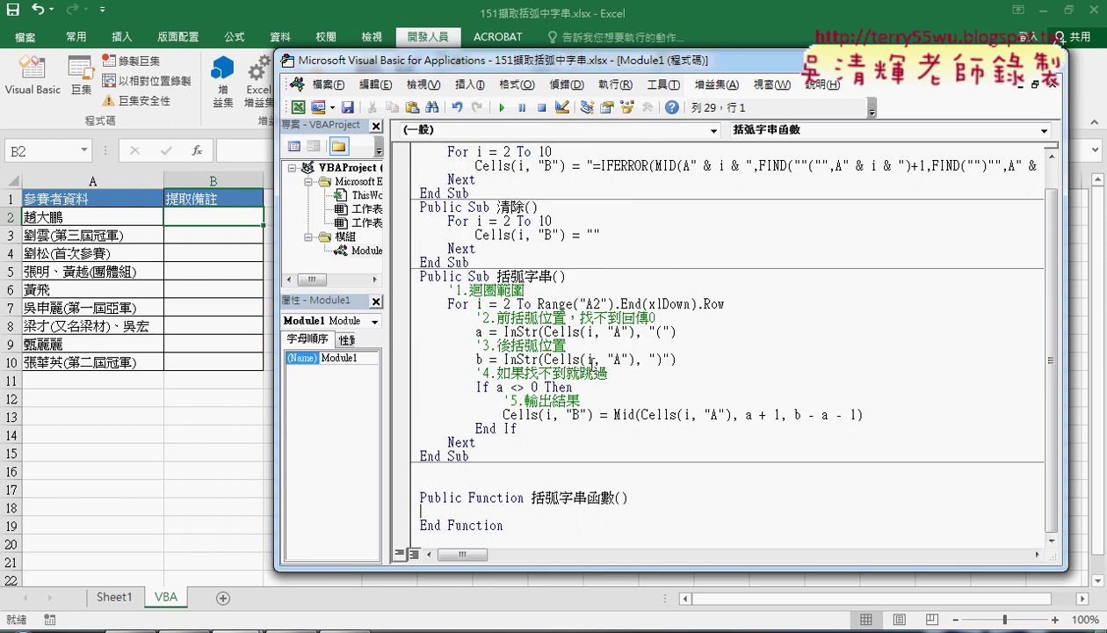
Remove the blank lines above the function and add 資料 as its parameter
left_click(498, 459)
key("Delete")
key("Delete")
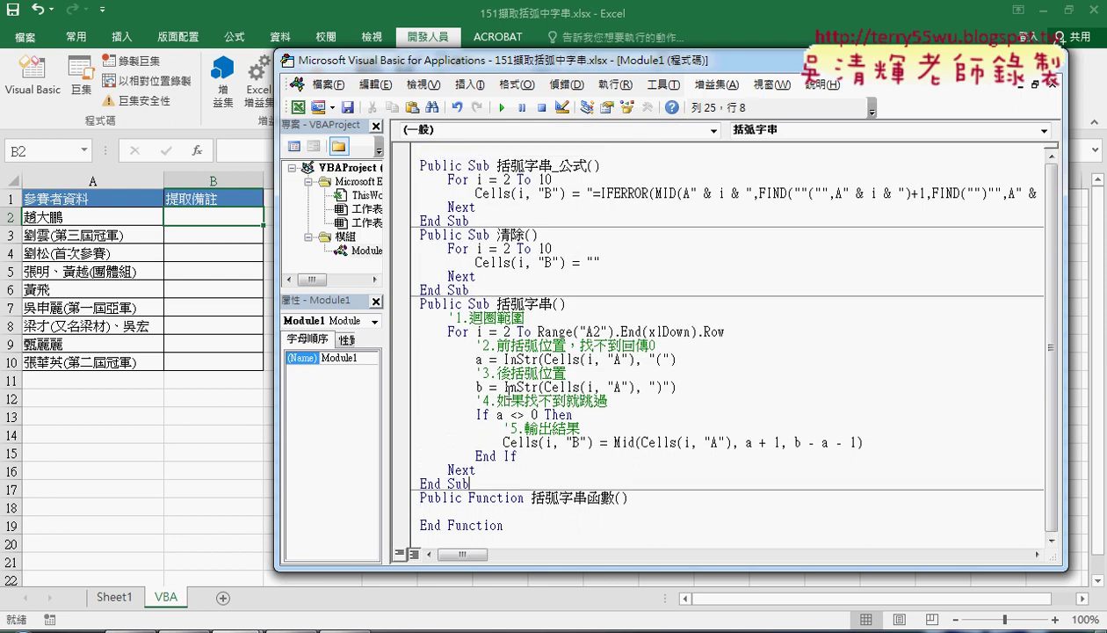
left_click_drag(629, 498, 615, 497)
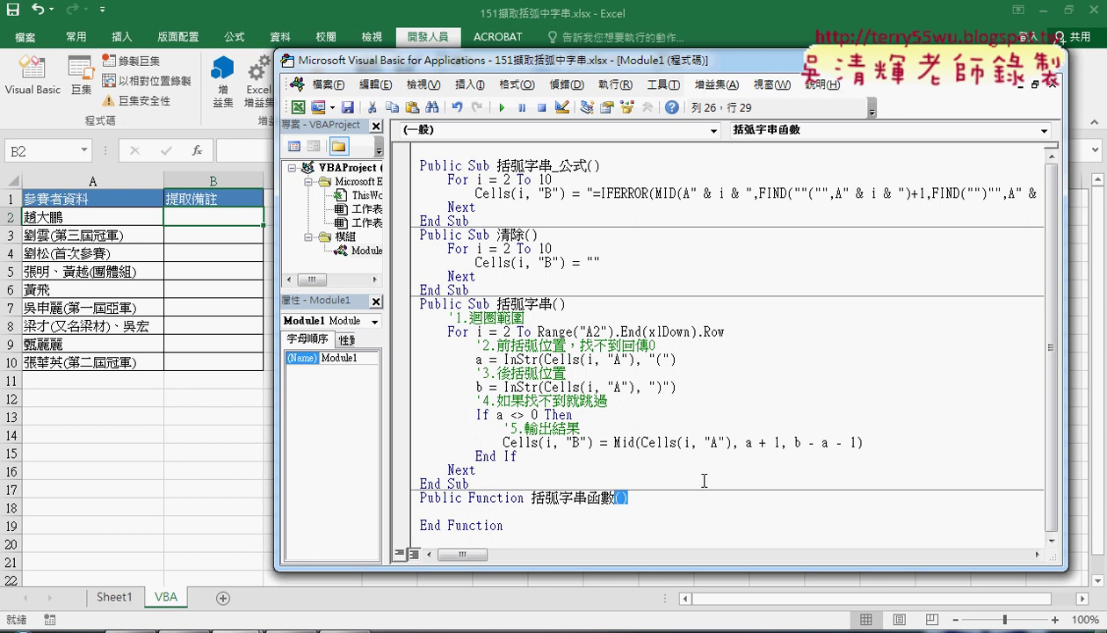
key("End")
type(";")
key("BackSpace")
type("資料")
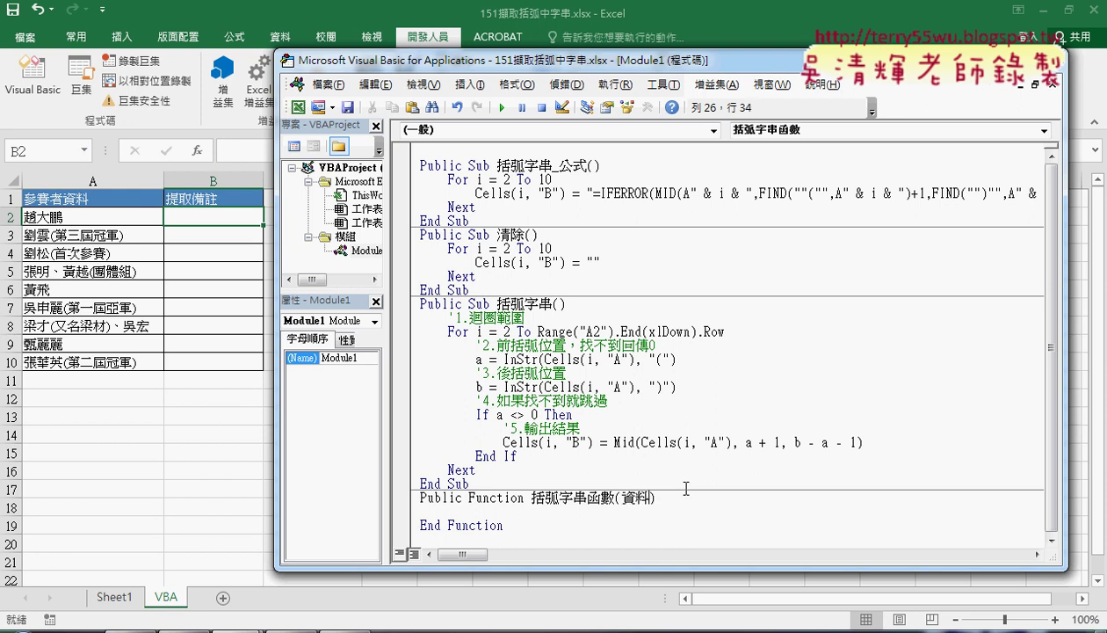
key("Right")
Compare the 資料 parameter with Cells(i, "A") and indent the empty body line
left_click_drag(642, 494, 618, 494)
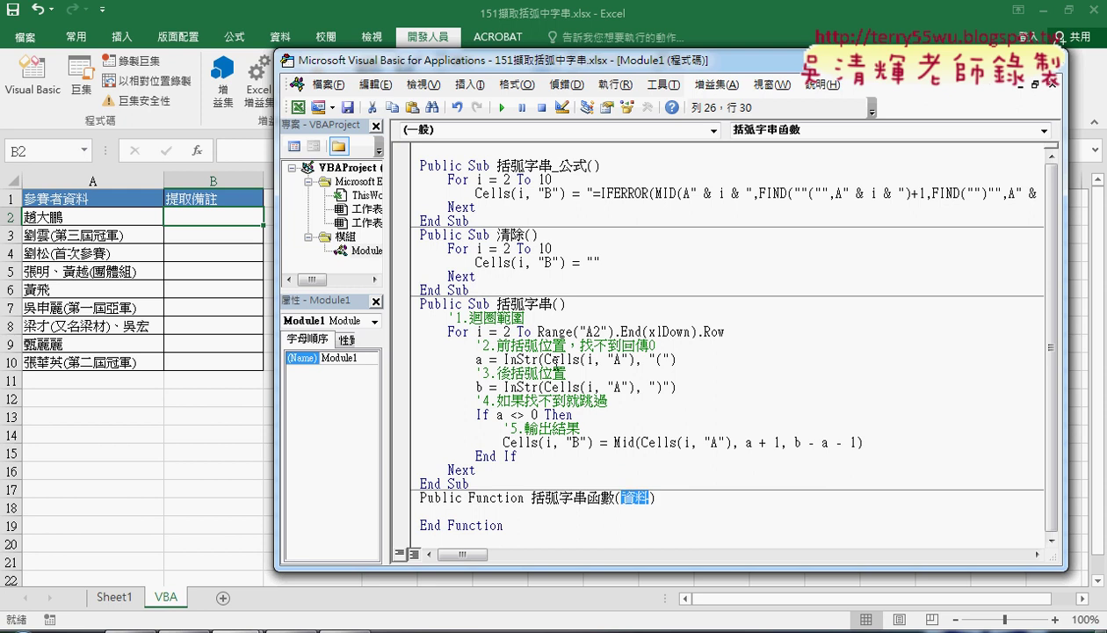
left_click_drag(545, 360, 633, 360)
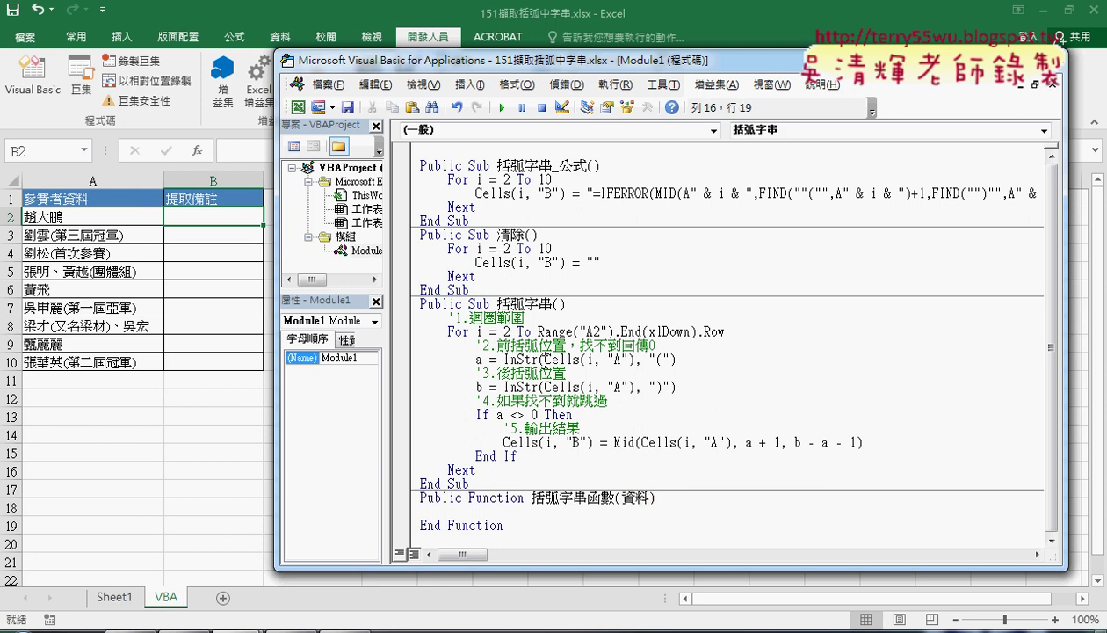
double_click(628, 499)
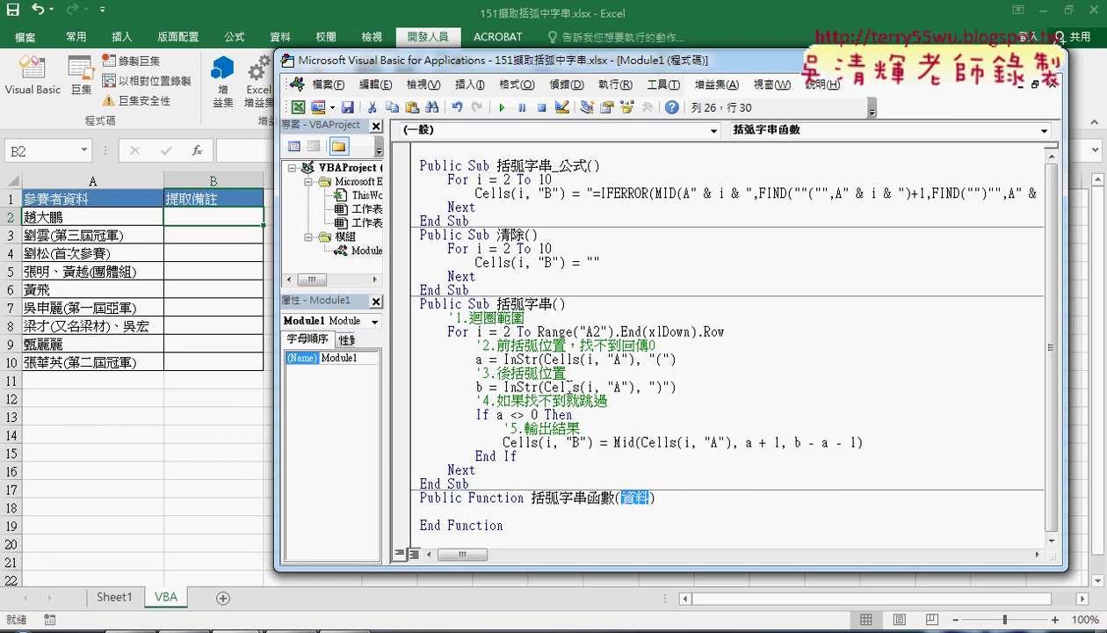
left_click(509, 511)
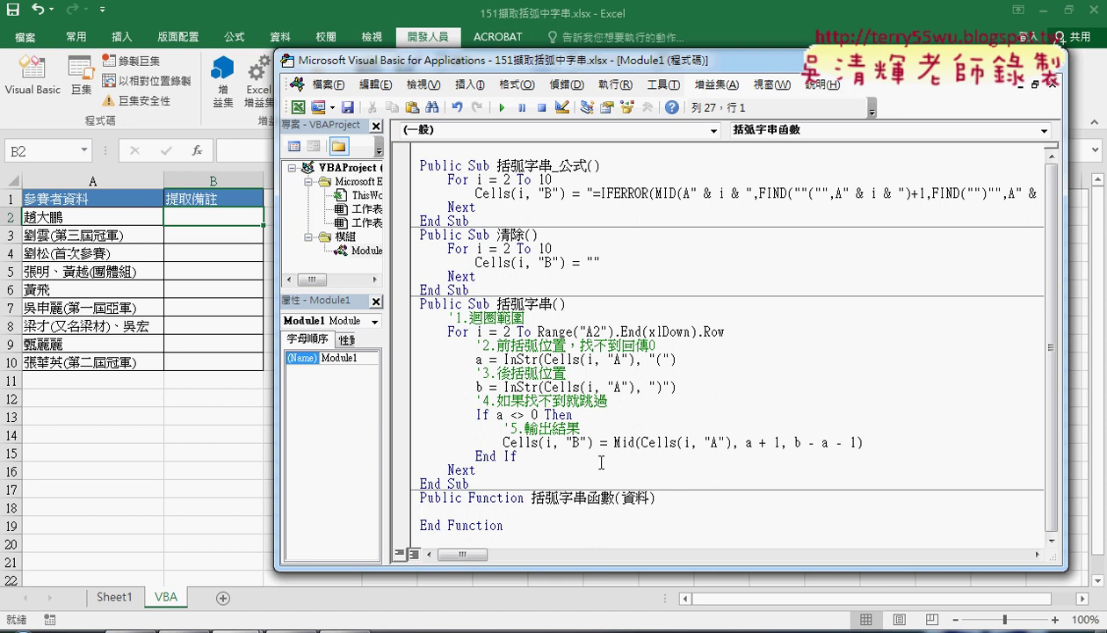
key("Tab")
left_click_drag(650, 497, 617, 498)
left_click(579, 509)
mouse_move(519, 456)
left_mouse_down()
mouse_move(450, 431)
mouse_move(400, 359)
left_mouse_up()
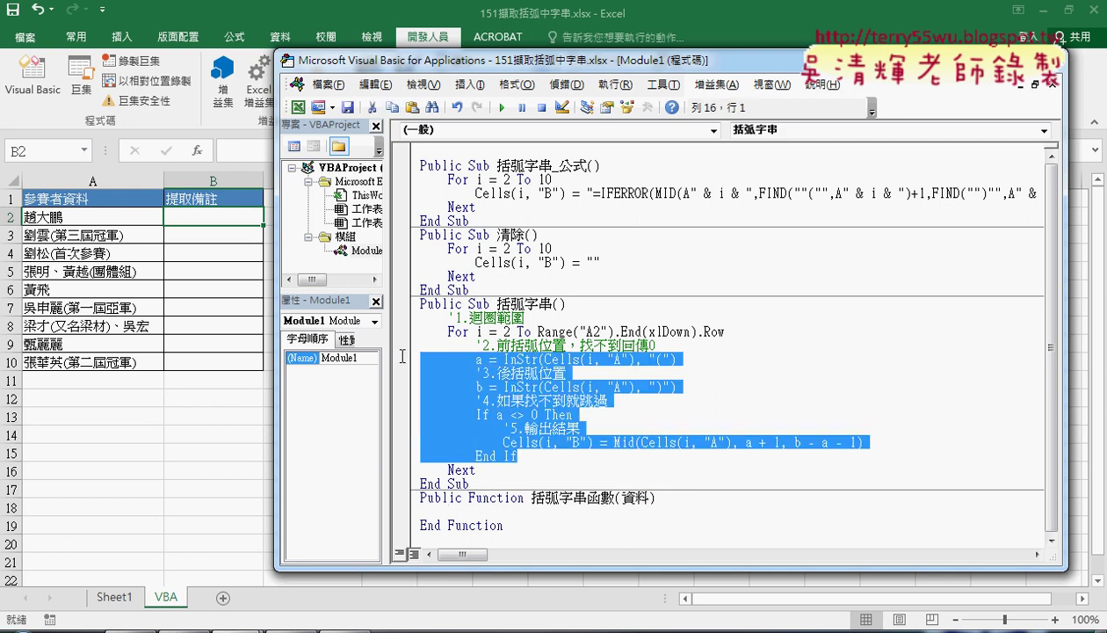
Write the line a = VBA.InStr(資料, ")") in the function body
left_click(509, 511)
type("y")
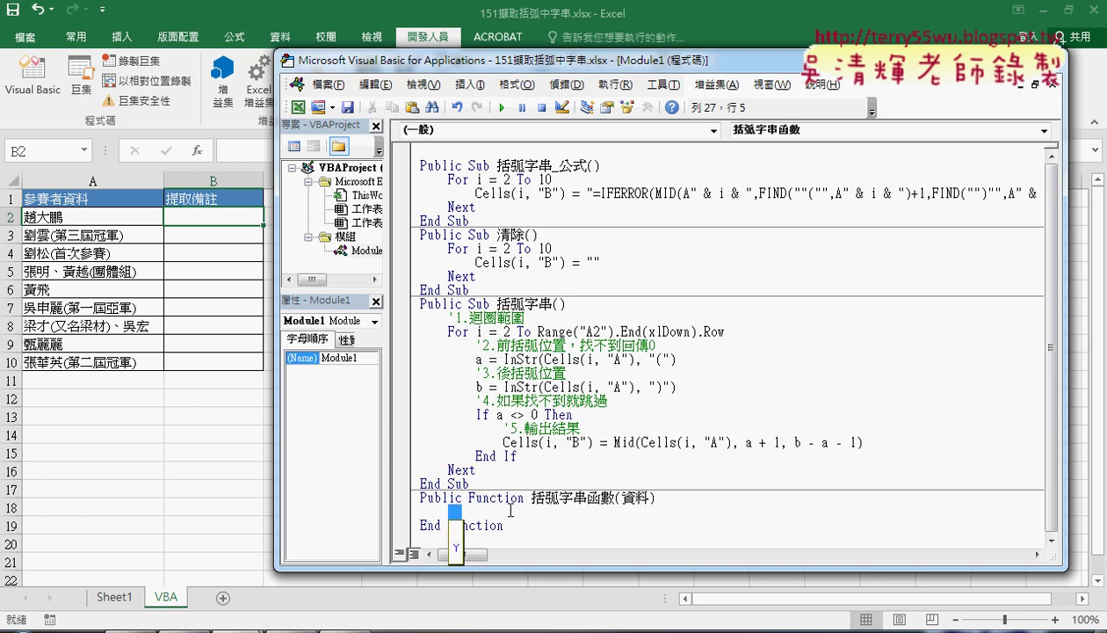
key("BackSpace")
type("a")
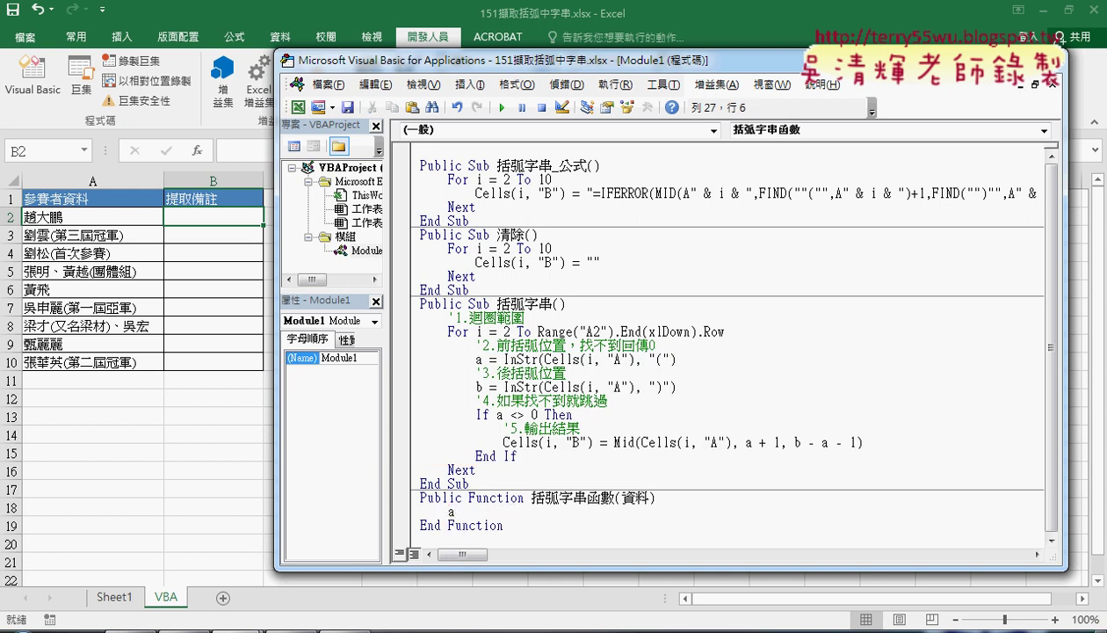
type("=")
type("vb")
type("a.")
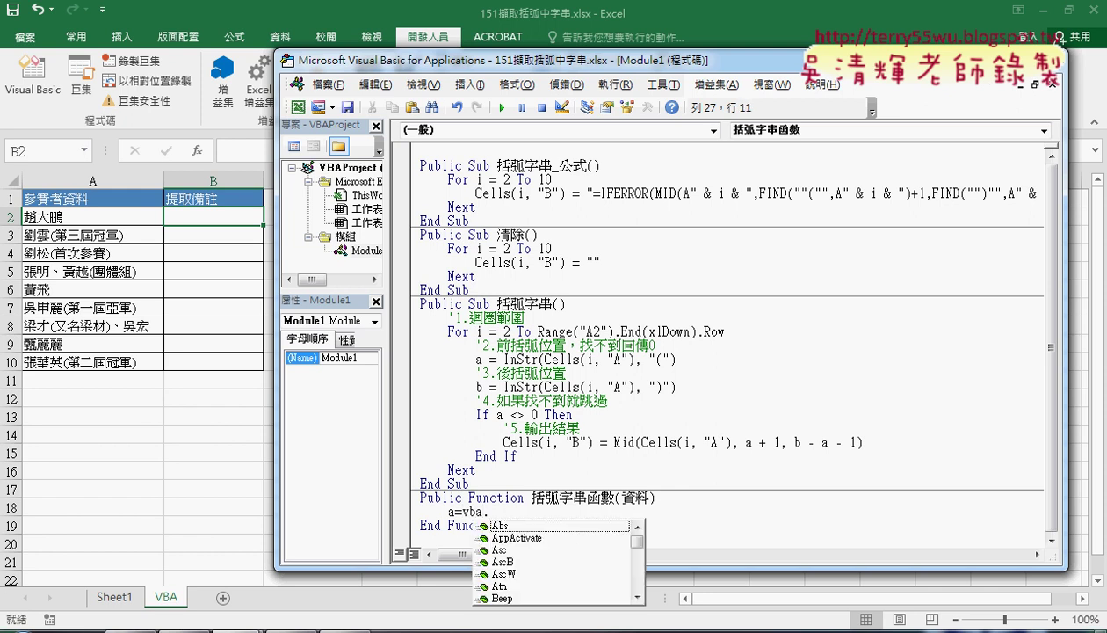
type("instr")
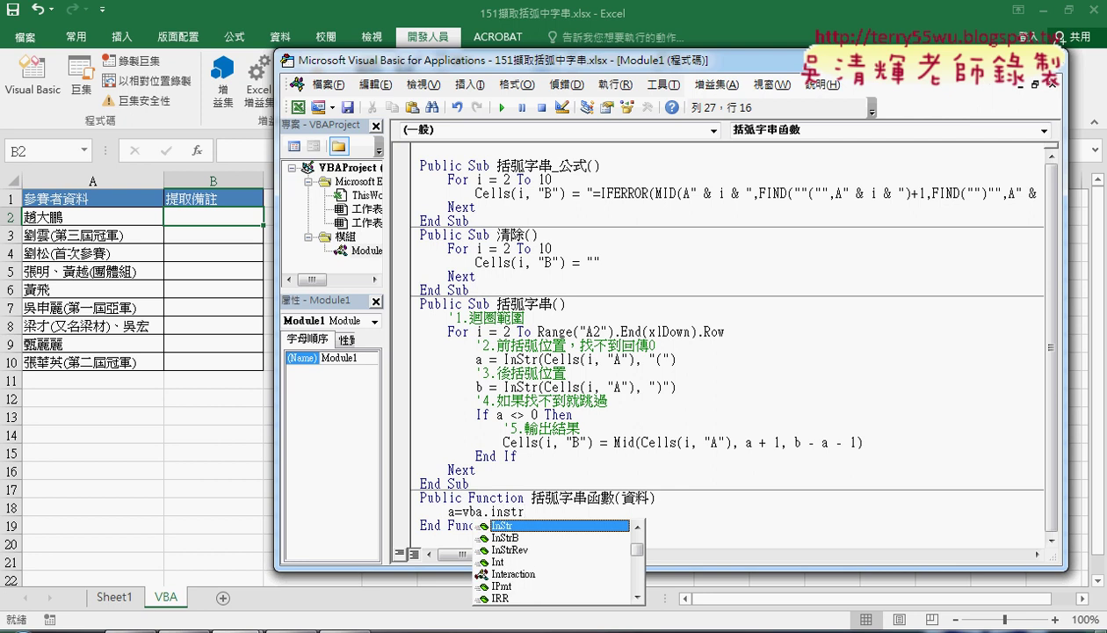
type("(")
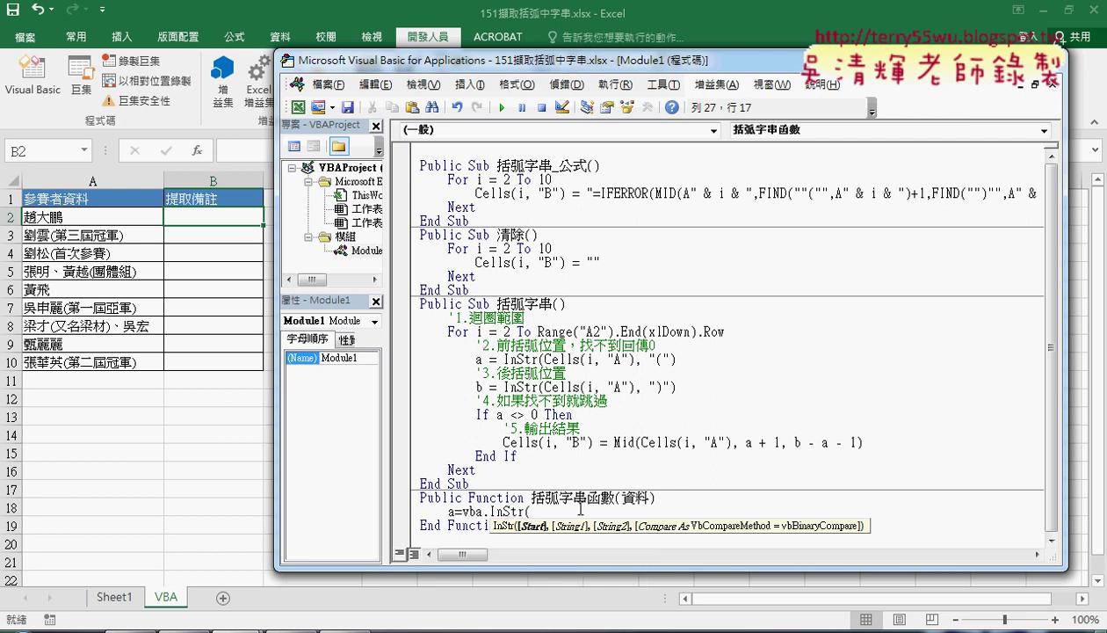
left_click(651, 498)
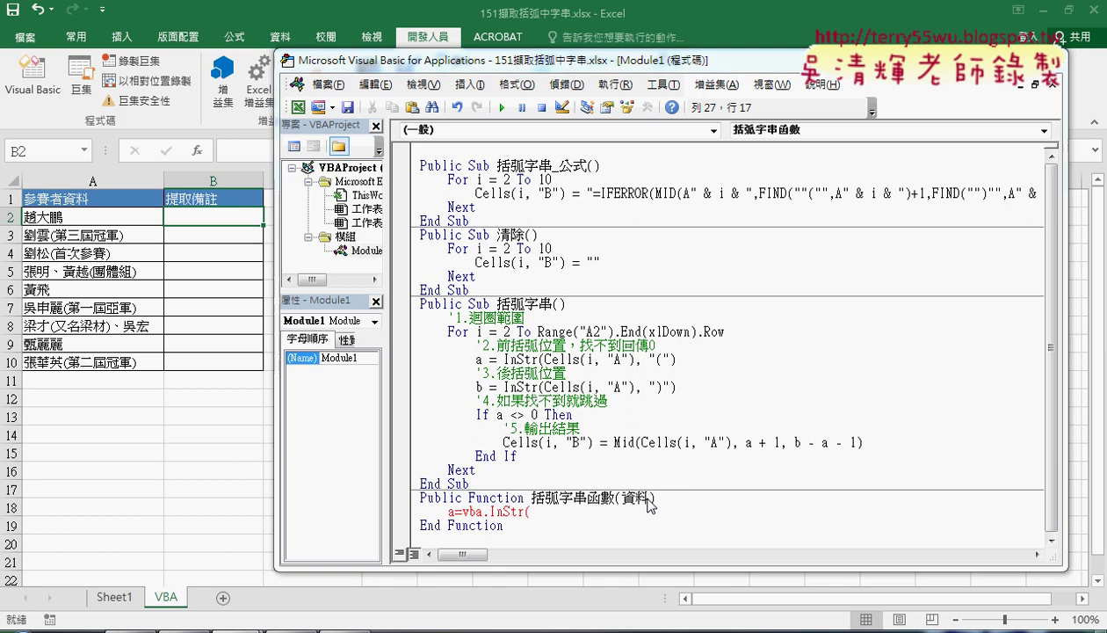
key("Return")
double_click(637, 498)
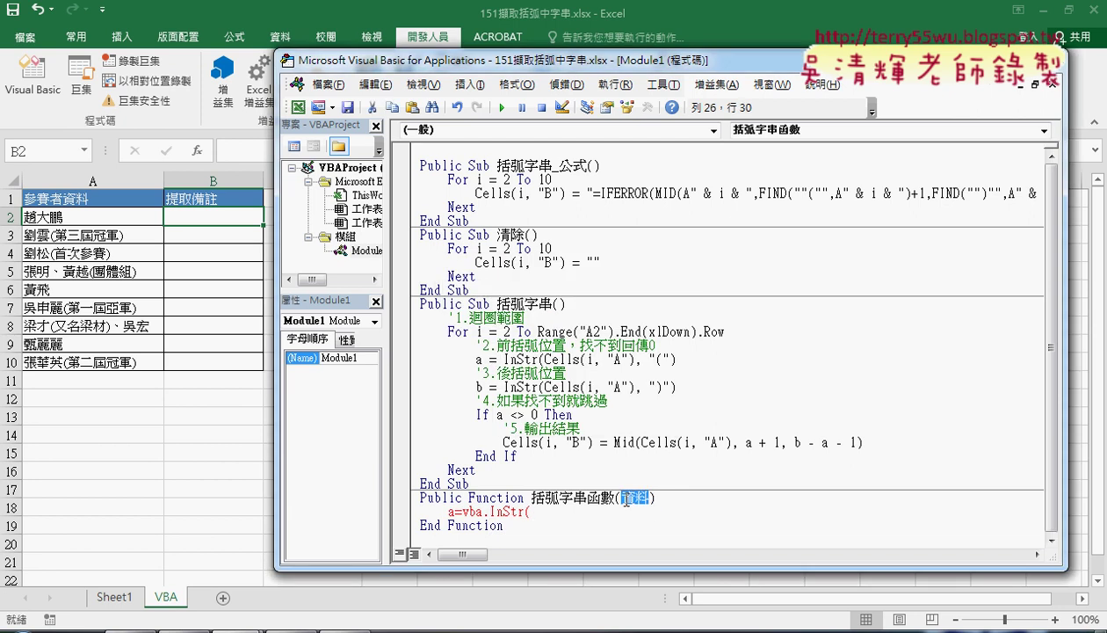
key("ctrl+c")
left_click(580, 511)
key("ctrl+v")
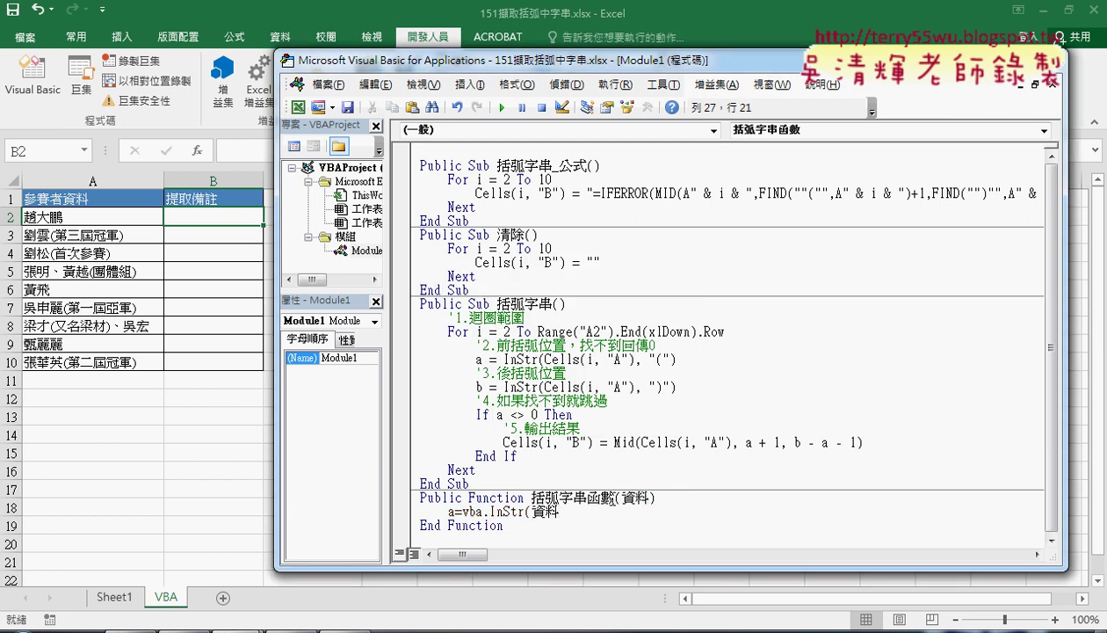
type(", \"")
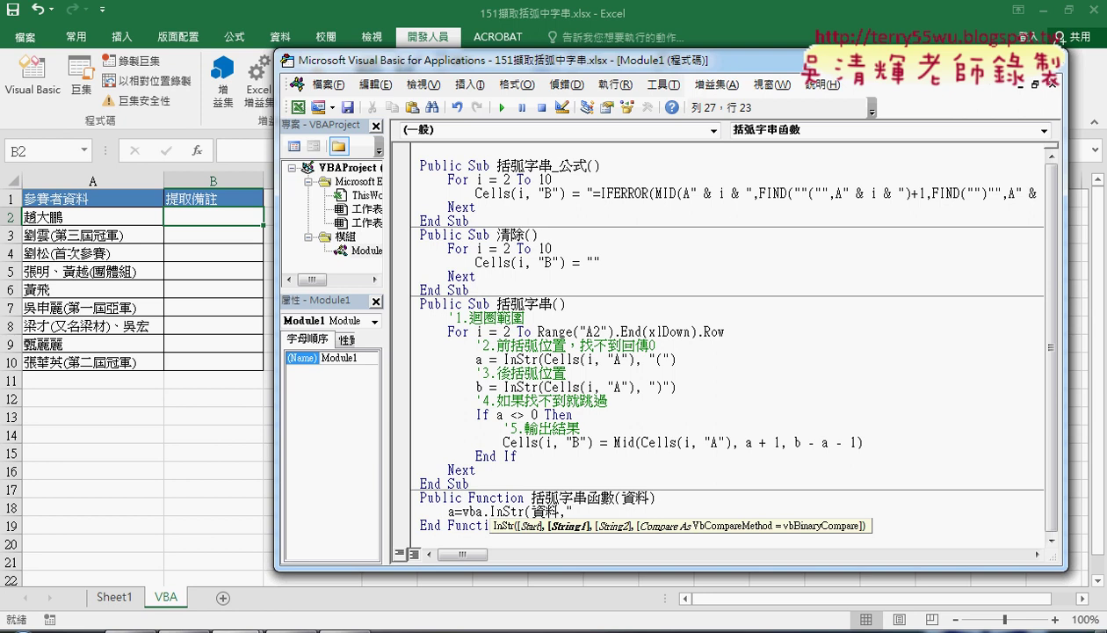
type(")")
type("\")")
key("Return")
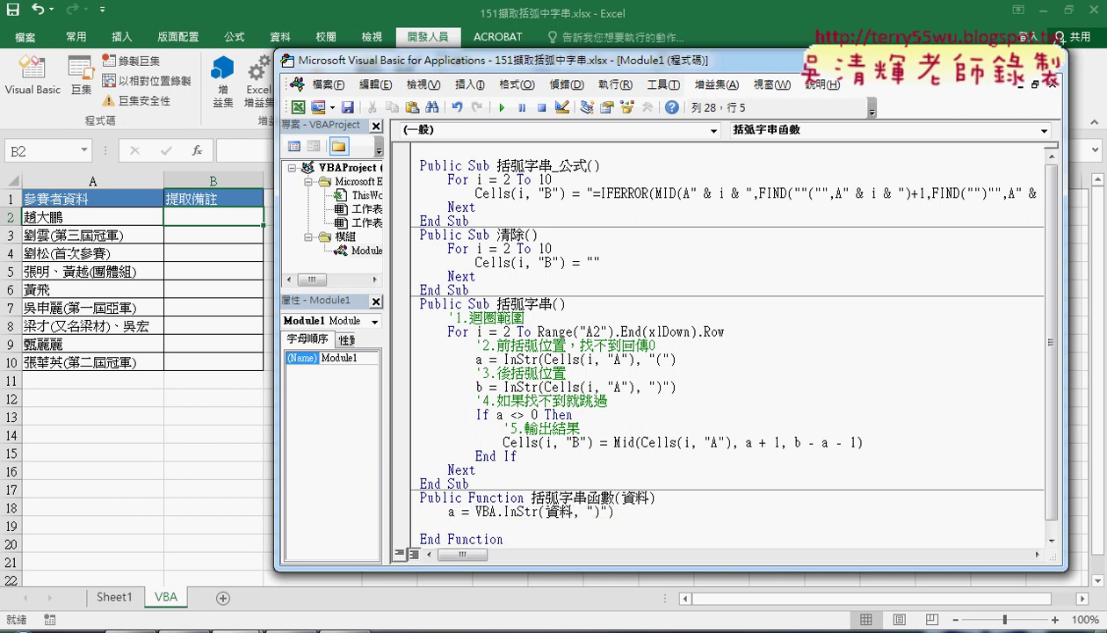
Duplicate it as b = VBA.InStr(資料, ")"), change a's search character to "(", and add a blank line
left_click_drag(447, 511, 614, 513)
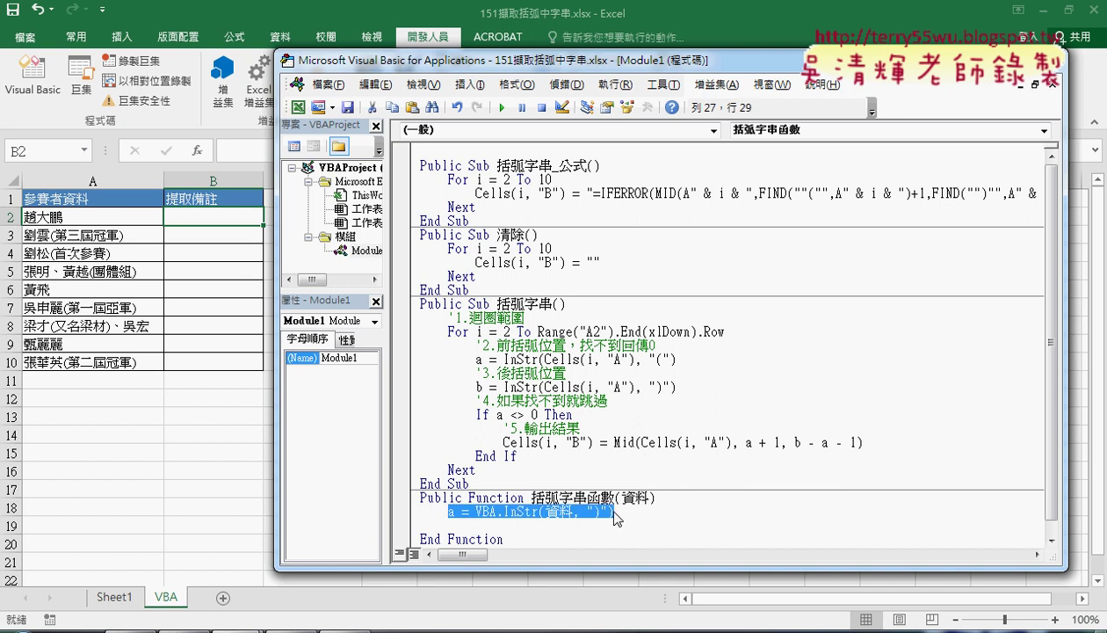
key("ctrl+c")
left_click(468, 525)
key("ctrl+v")
double_click(451, 526)
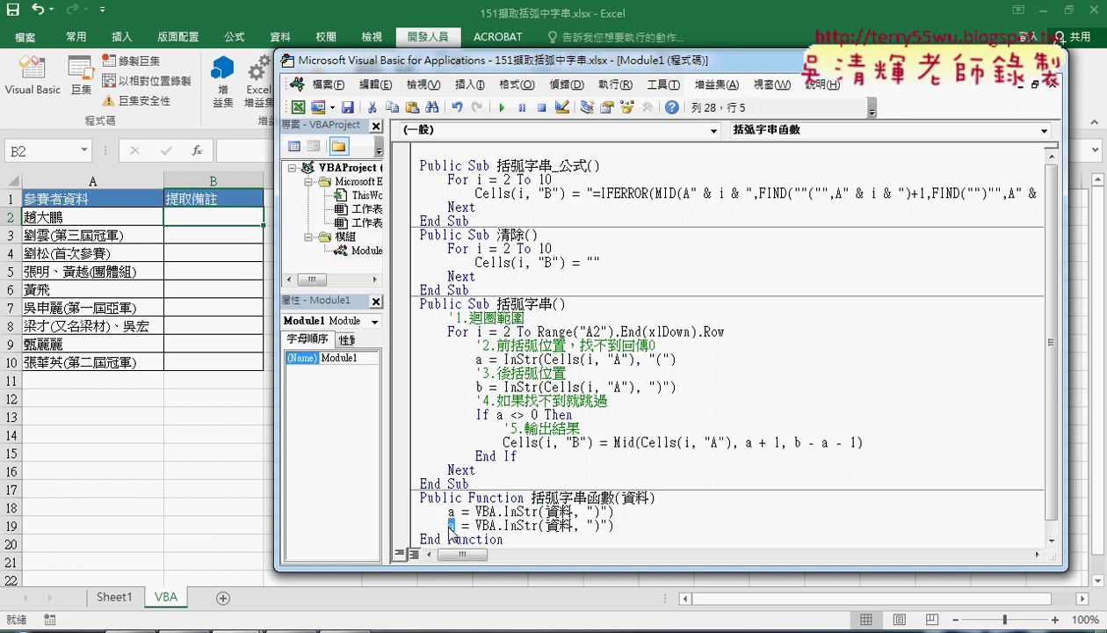
type("b")
double_click(597, 525)
double_click(596, 512)
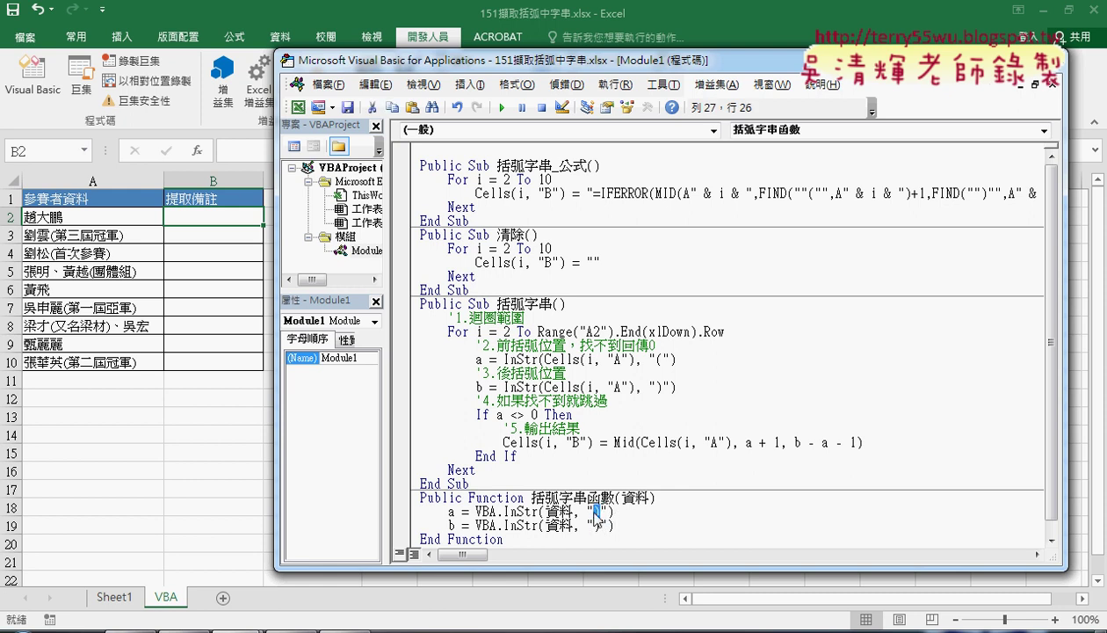
type("(")
left_click(621, 526)
key("Return")
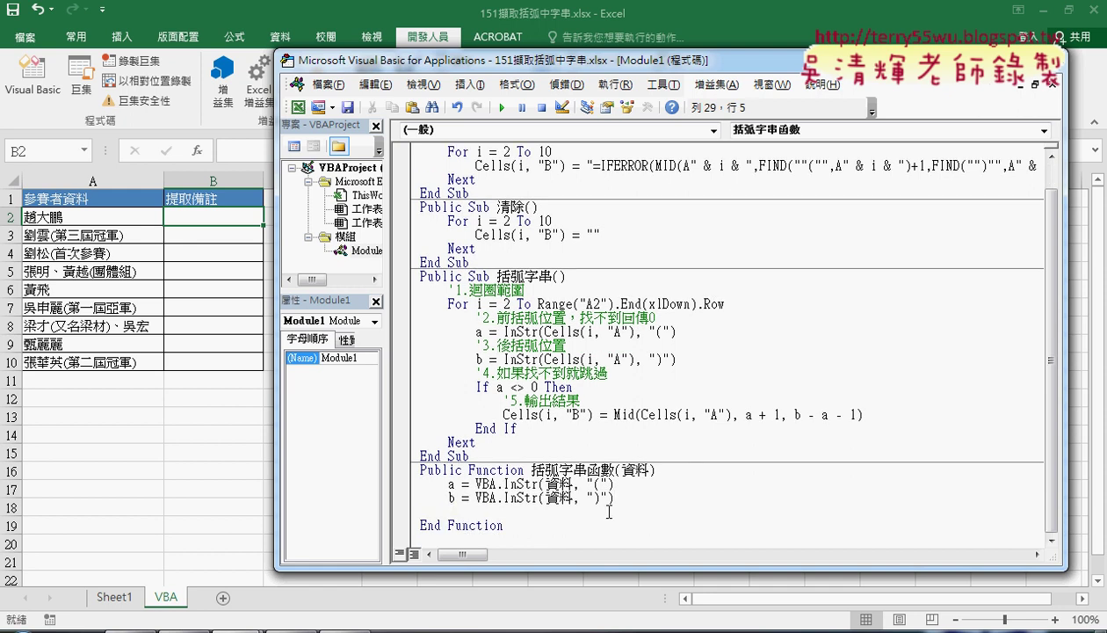
Paste the macro's If…End If block into the function, replacing Cells(i, "B") with 括弧字串函數
left_click_drag(517, 427, 386, 386)
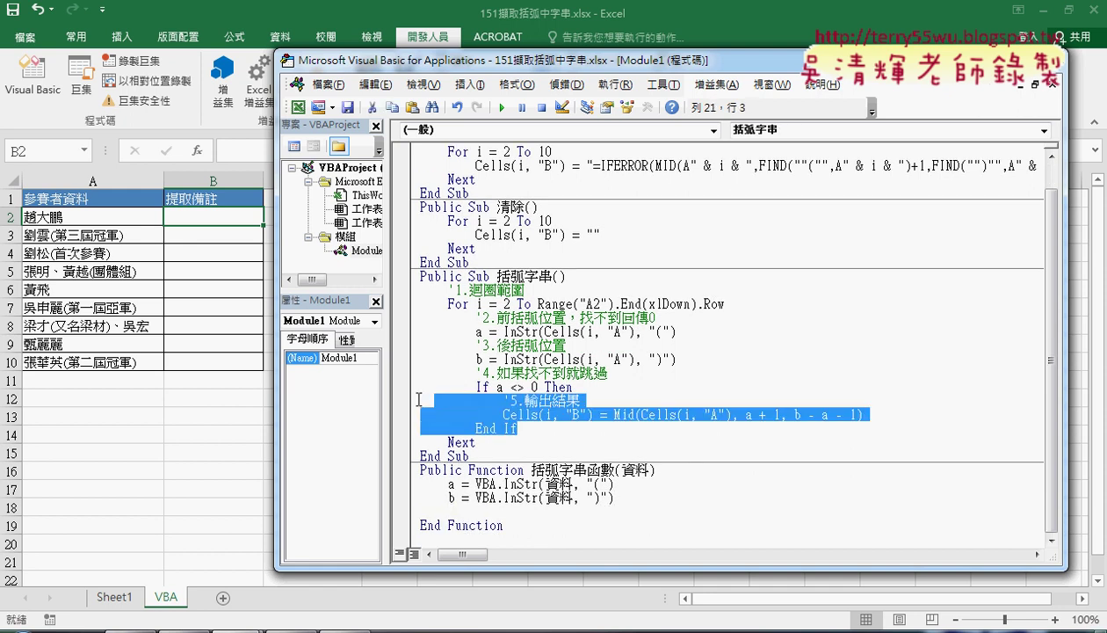
key("ctrl+c")
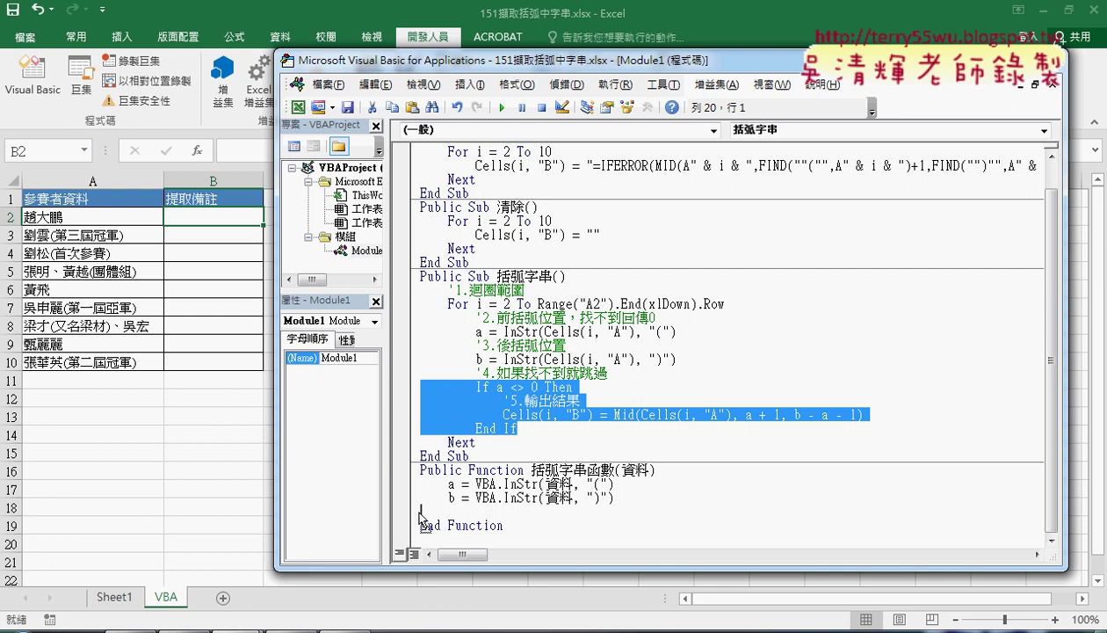
left_click(425, 513)
key("ctrl+v")
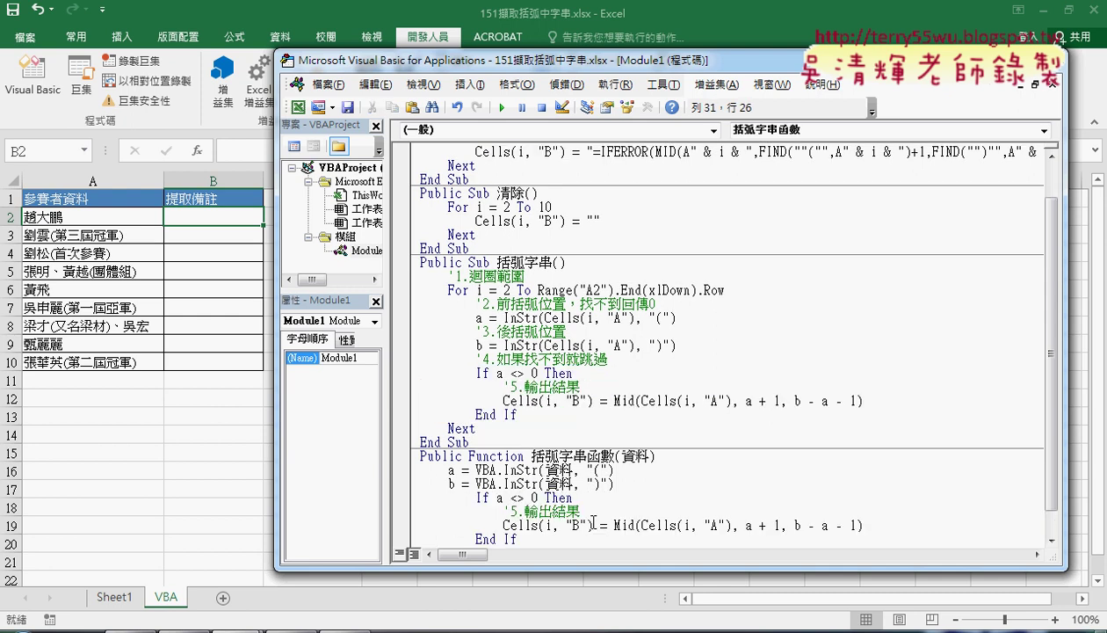
left_click_drag(593, 525, 503, 524)
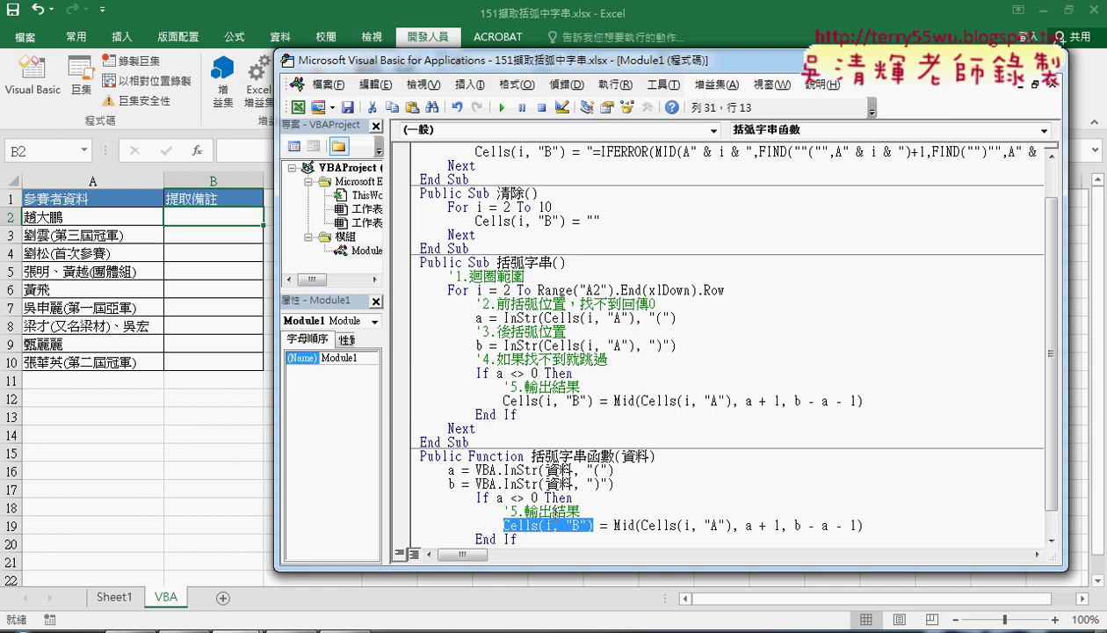
left_click_drag(615, 456, 531, 456)
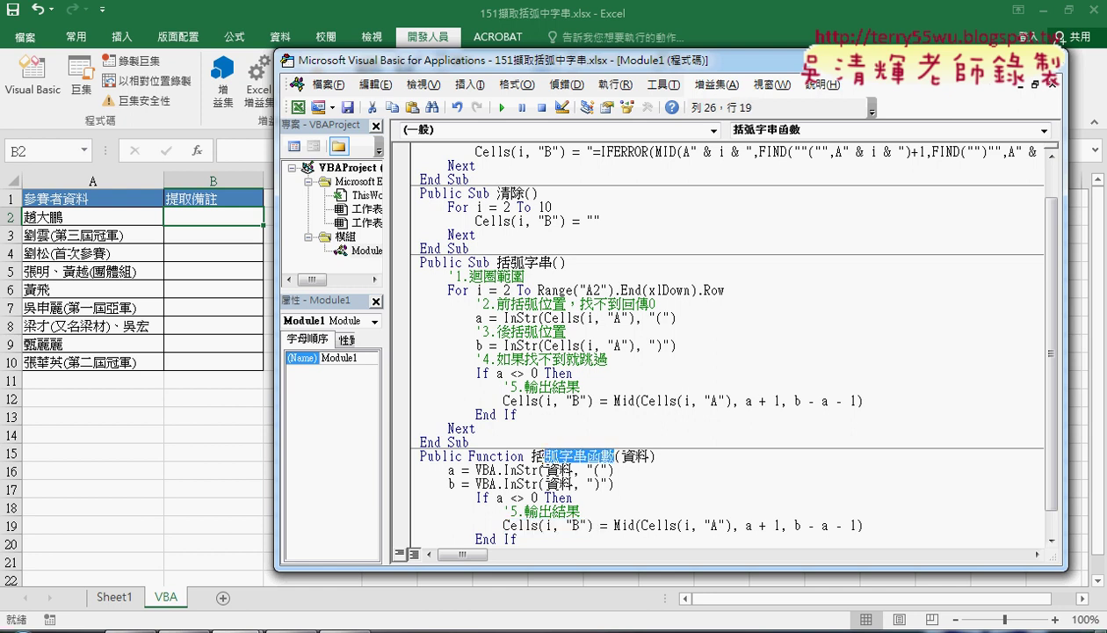
right_click(584, 454)
left_click(639, 194)
left_click_drag(593, 526, 503, 525)
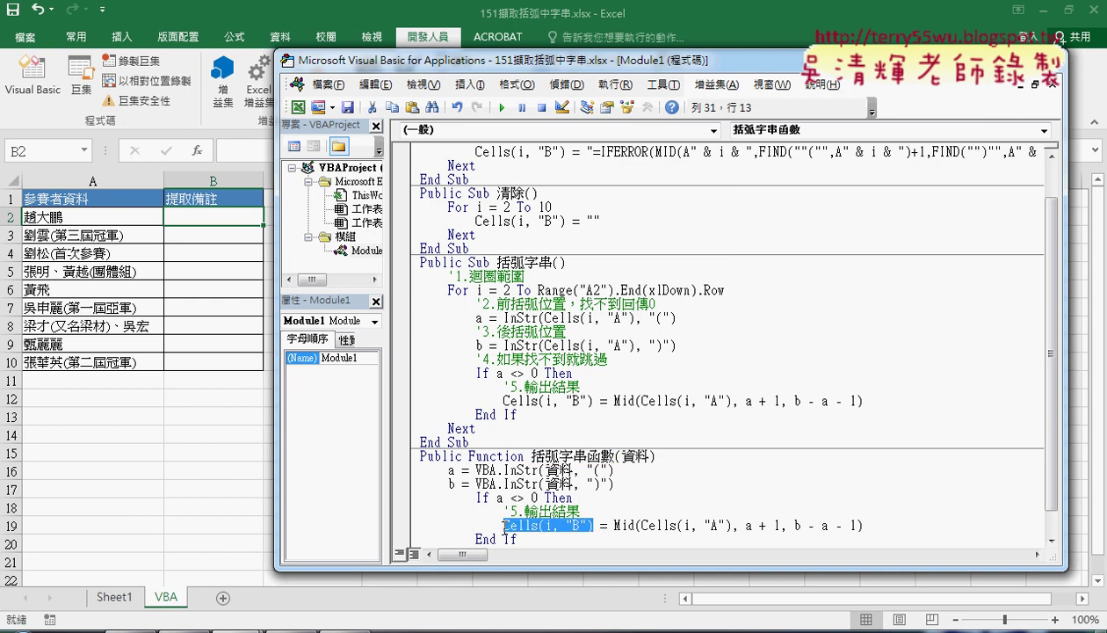
right_click(527, 526)
left_click(562, 287)
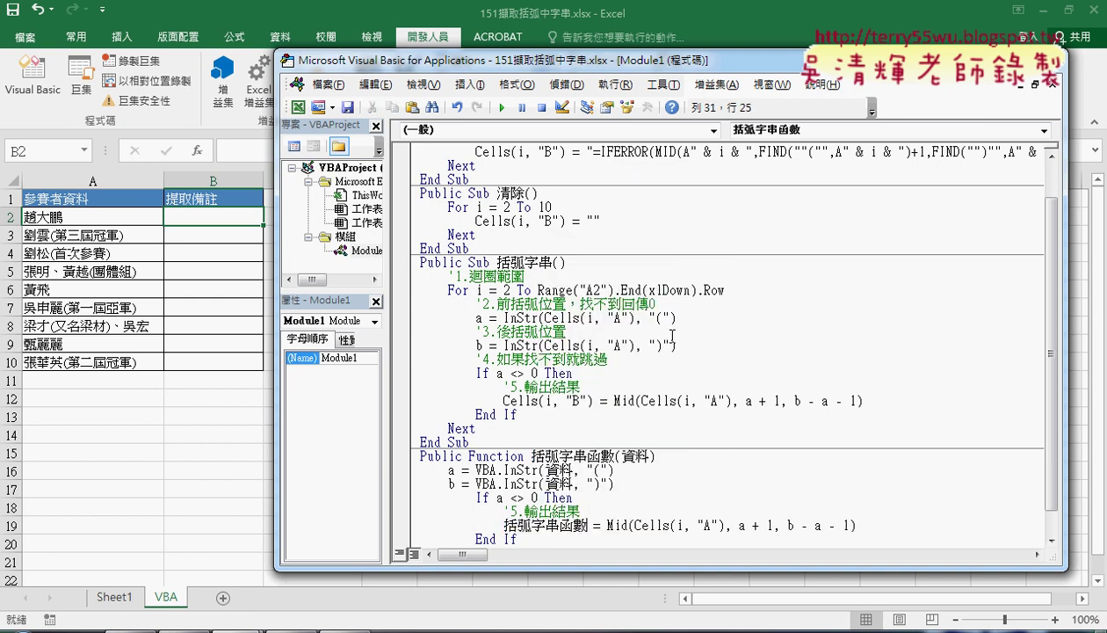
Replace Cells(i, "A") with 資料 in the Mid call and outdent the If block
scroll(694, 385, "down", 1)
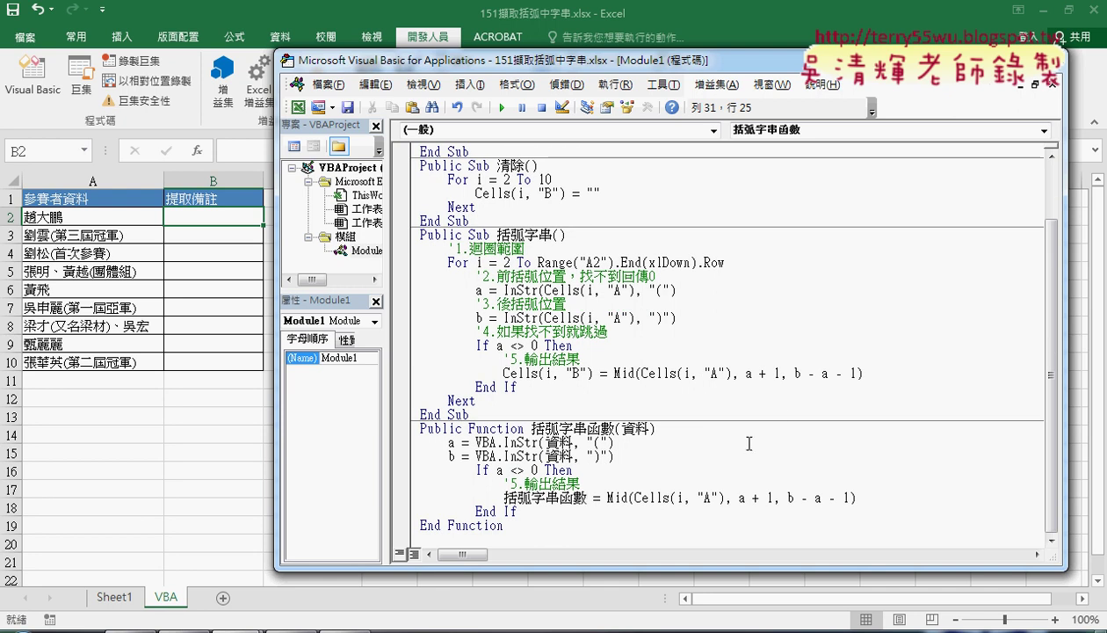
left_click_drag(725, 498, 634, 498)
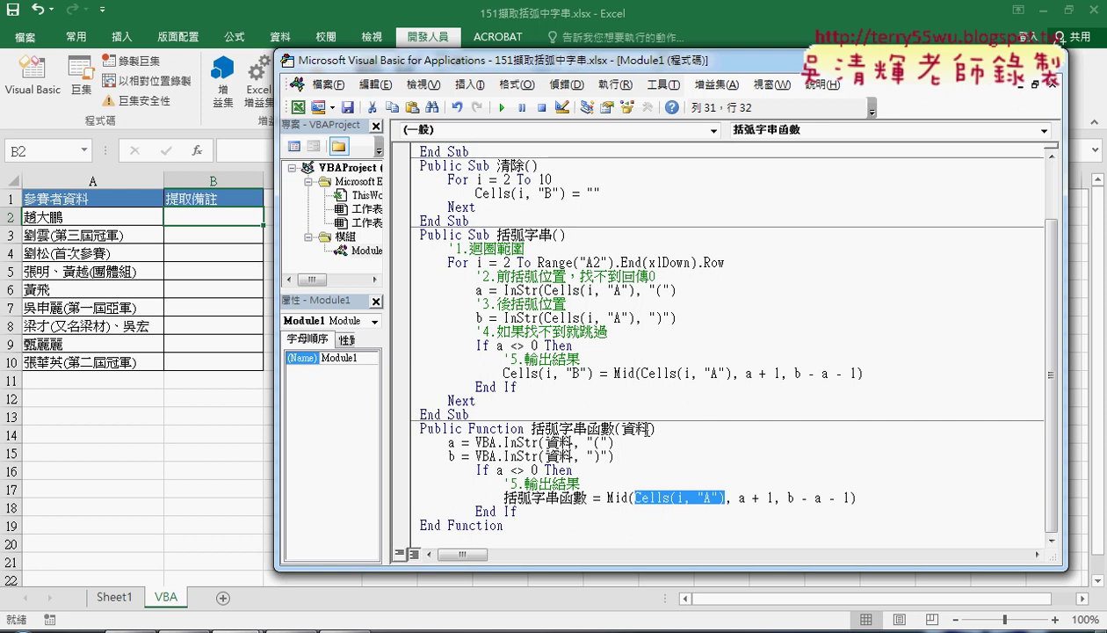
double_click(635, 429)
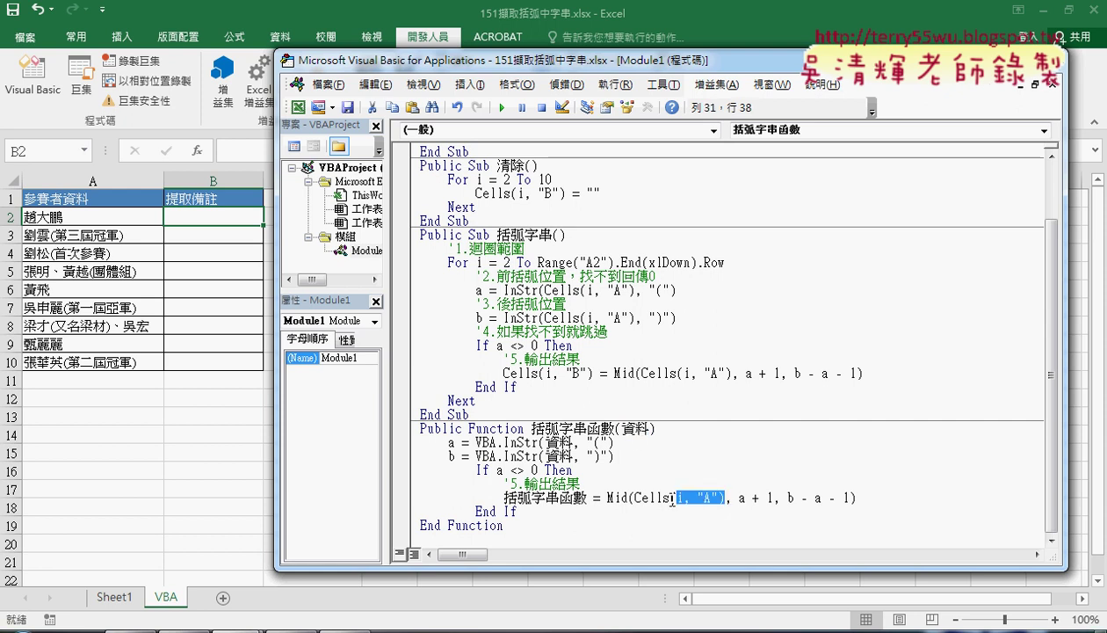
left_click_drag(723, 498, 621, 498)
key("ctrl+v")
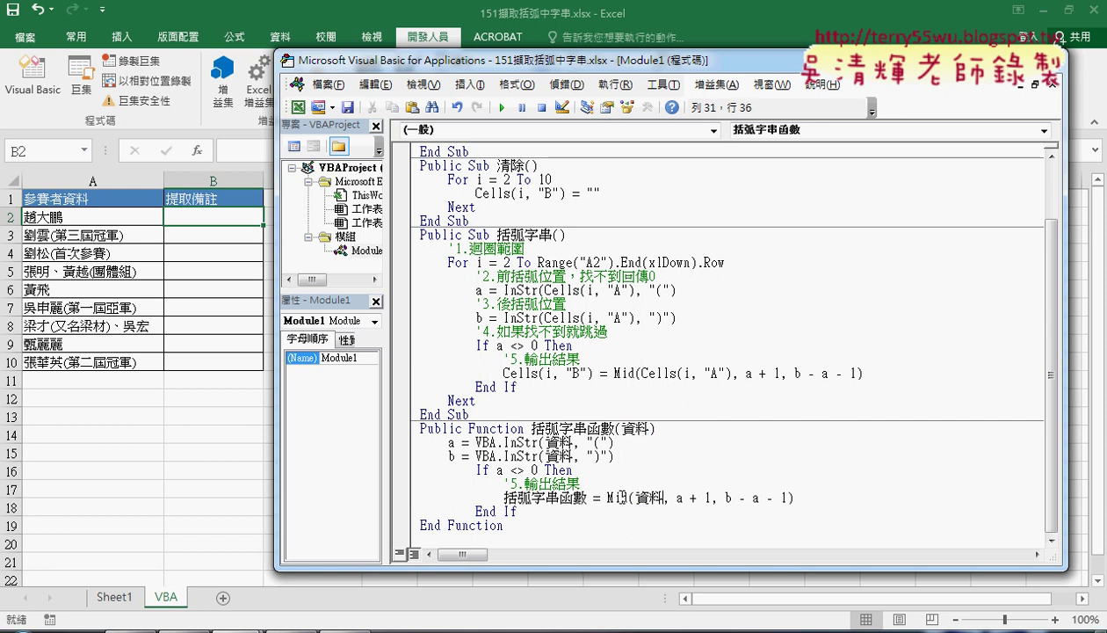
left_click_drag(794, 497, 606, 497)
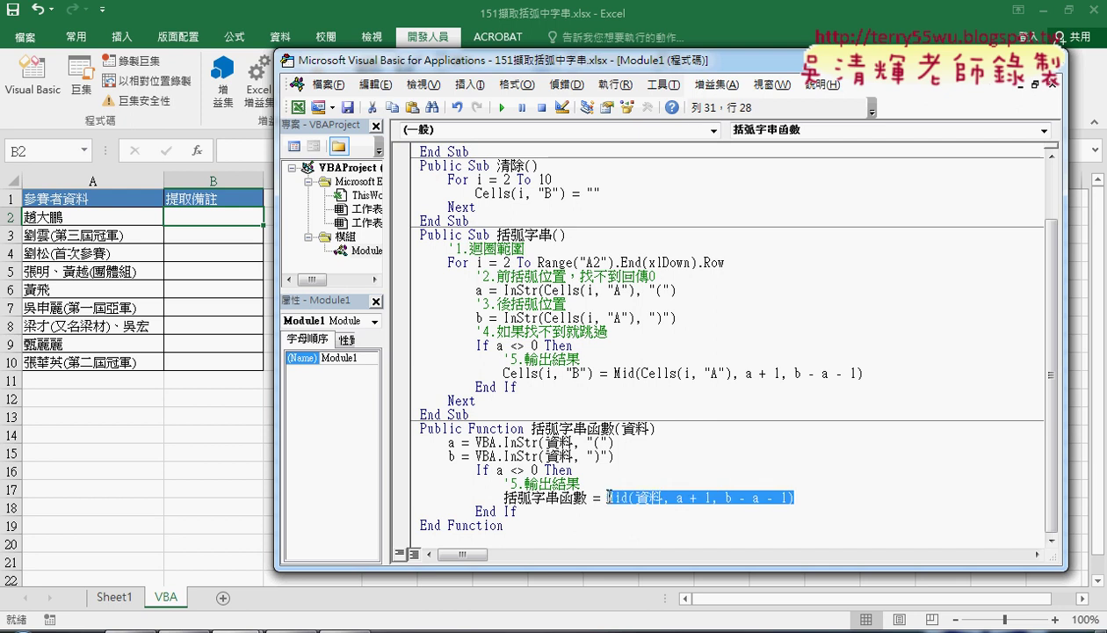
left_click(550, 500)
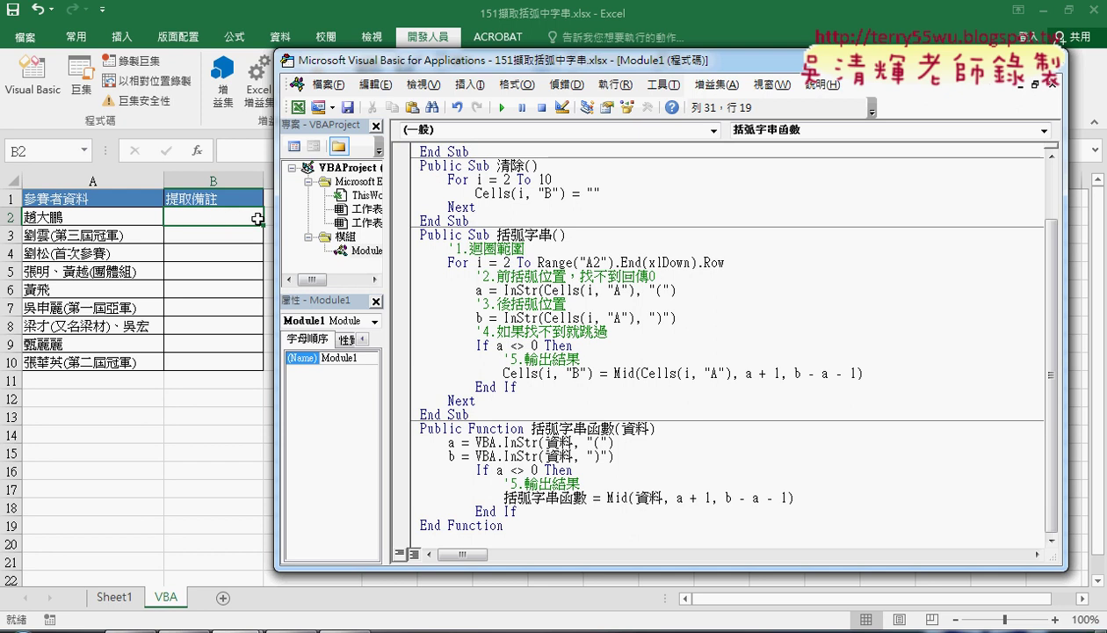
left_click_drag(517, 511, 392, 473)
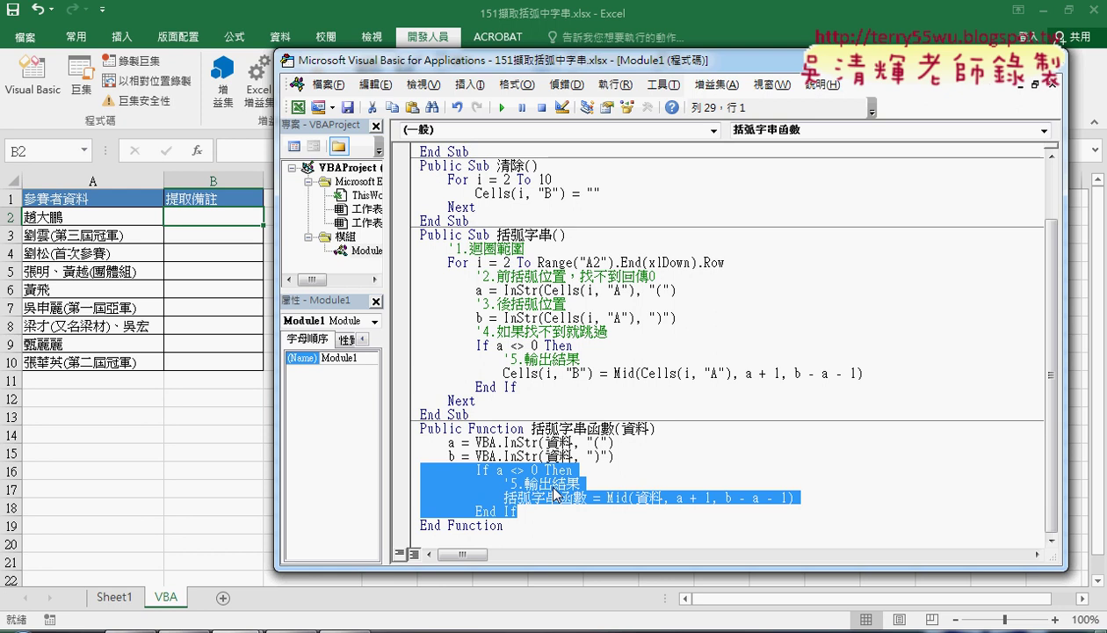
key("shift+Tab")
left_click(653, 486)
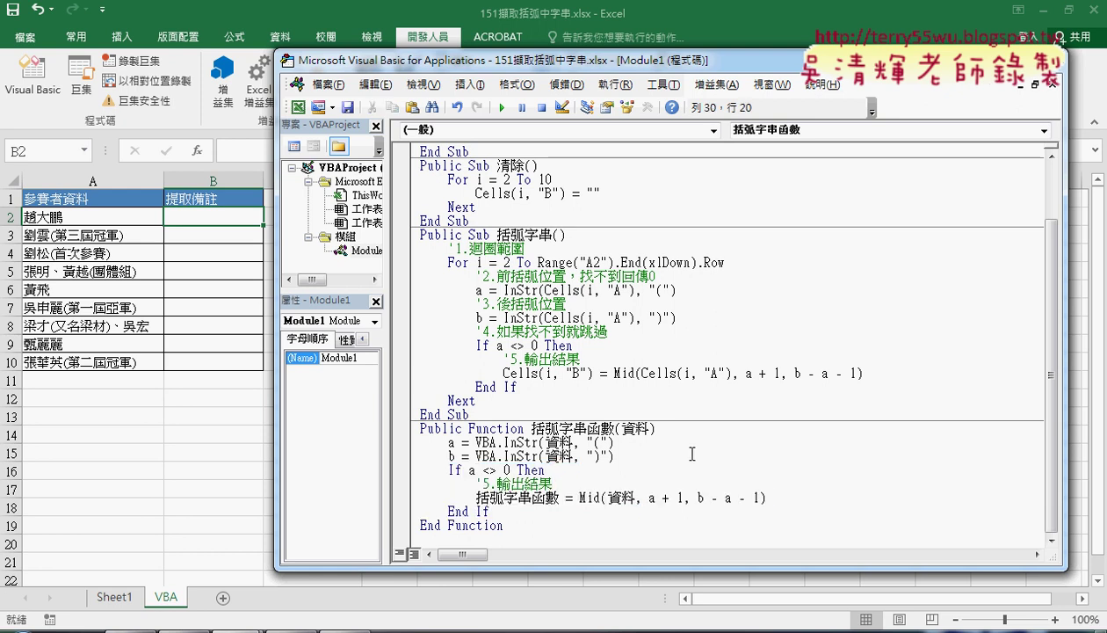
Re-enter =括弧字串函數(A2) in B2 and fill it down to B10
left_click(199, 151)
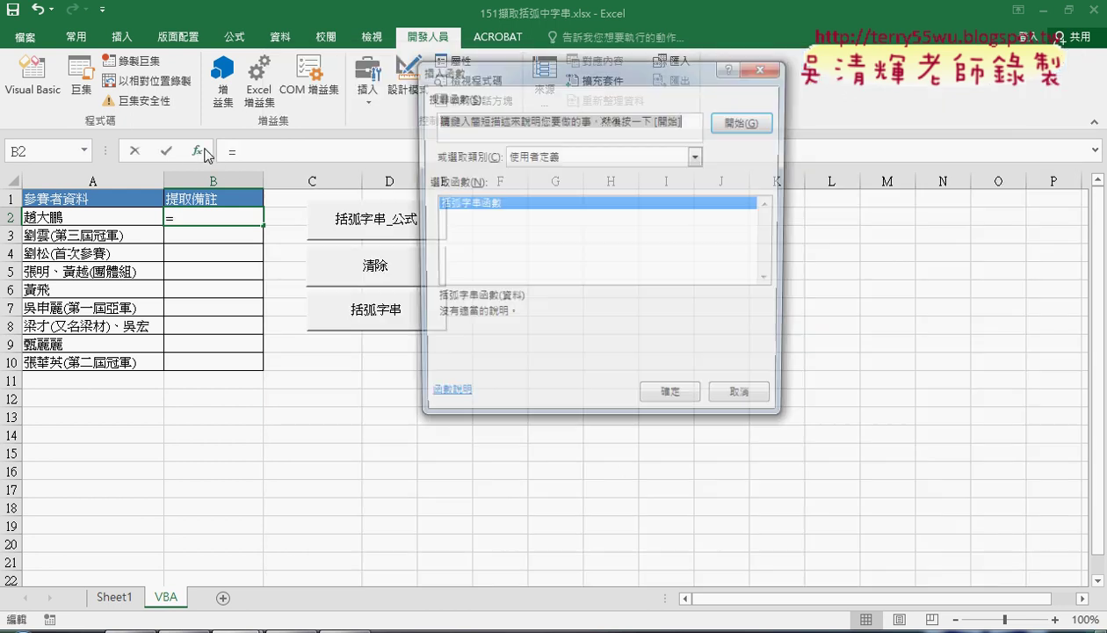
double_click(479, 203)
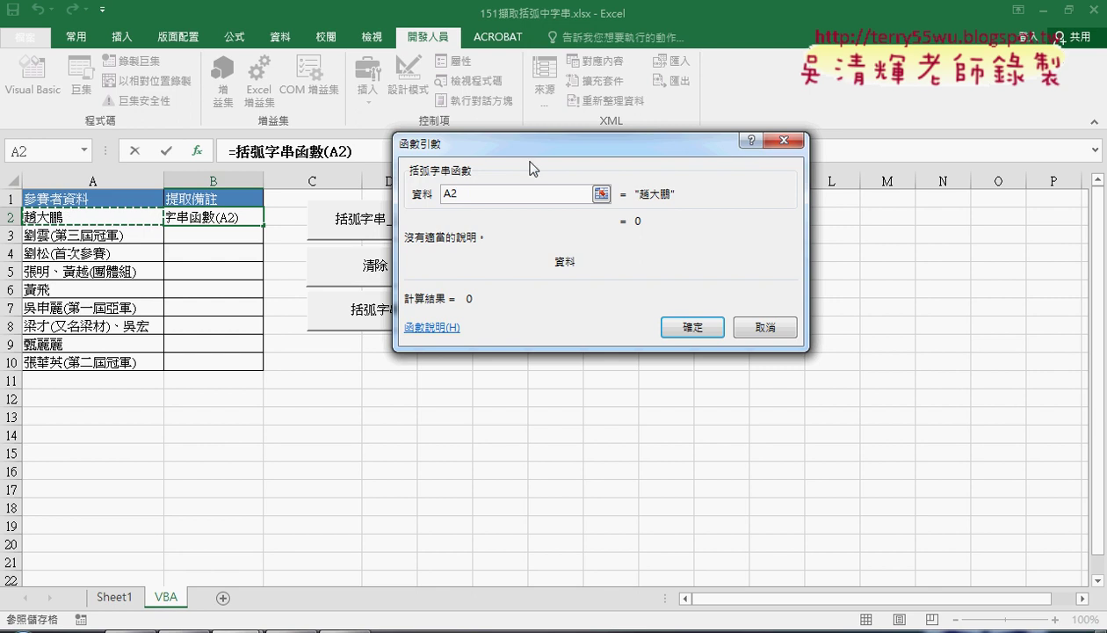
left_click(709, 336)
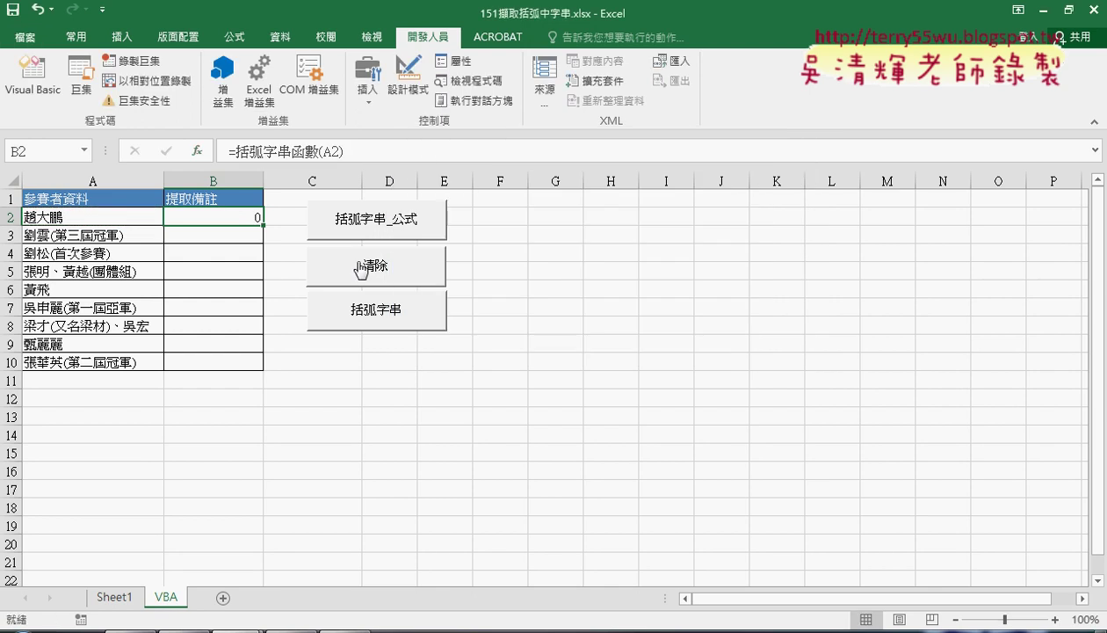
left_click_drag(263, 225, 263, 369)
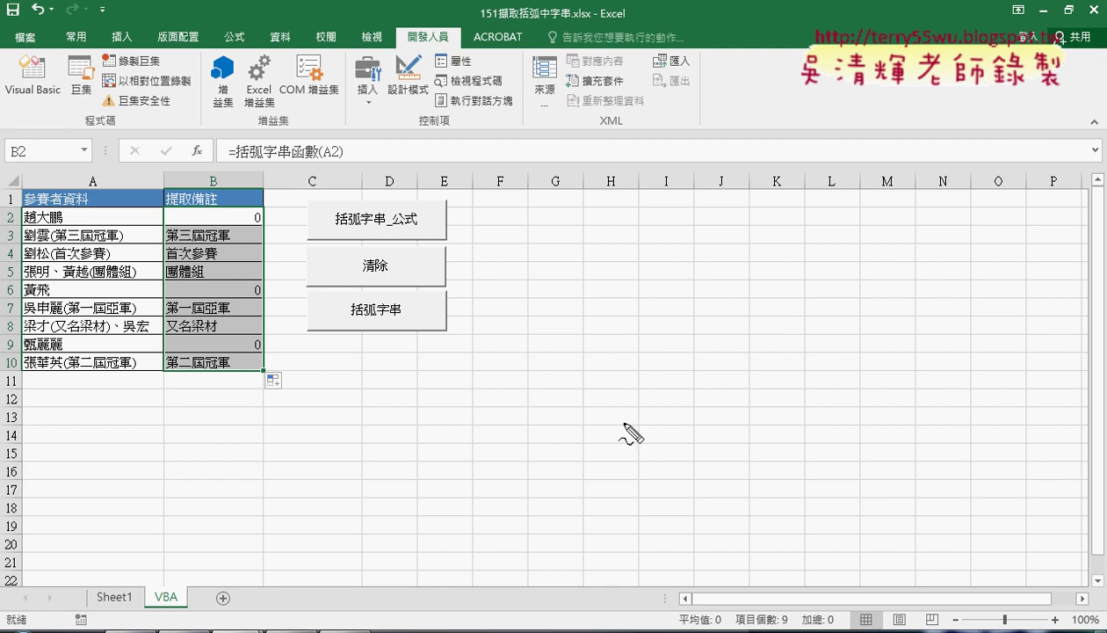
Check the column B results, where names without brackets show 0, then return to Module1's code
left_click_drag(269, 197, 263, 232)
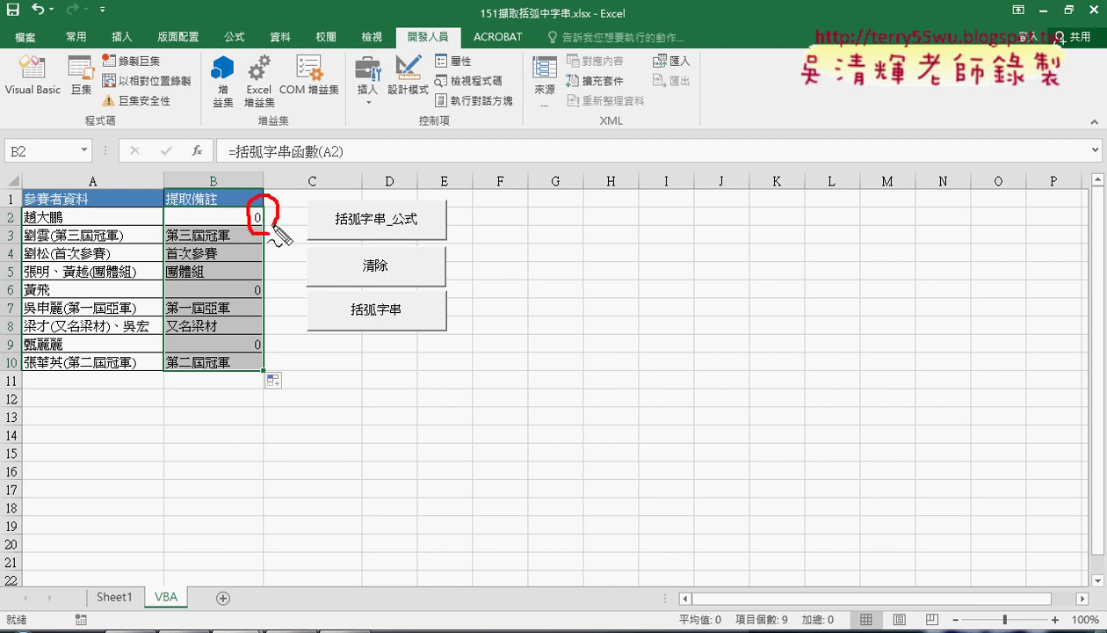
left_click_drag(269, 278, 260, 358)
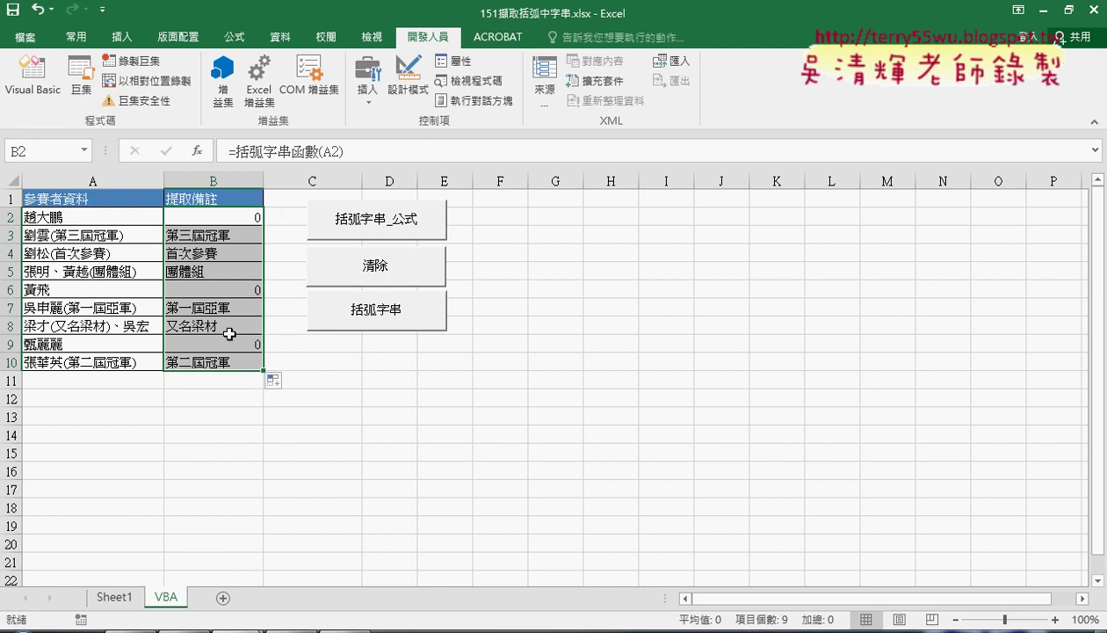
key("Escape")
mouse_move(237, 629)
left_click(330, 544)
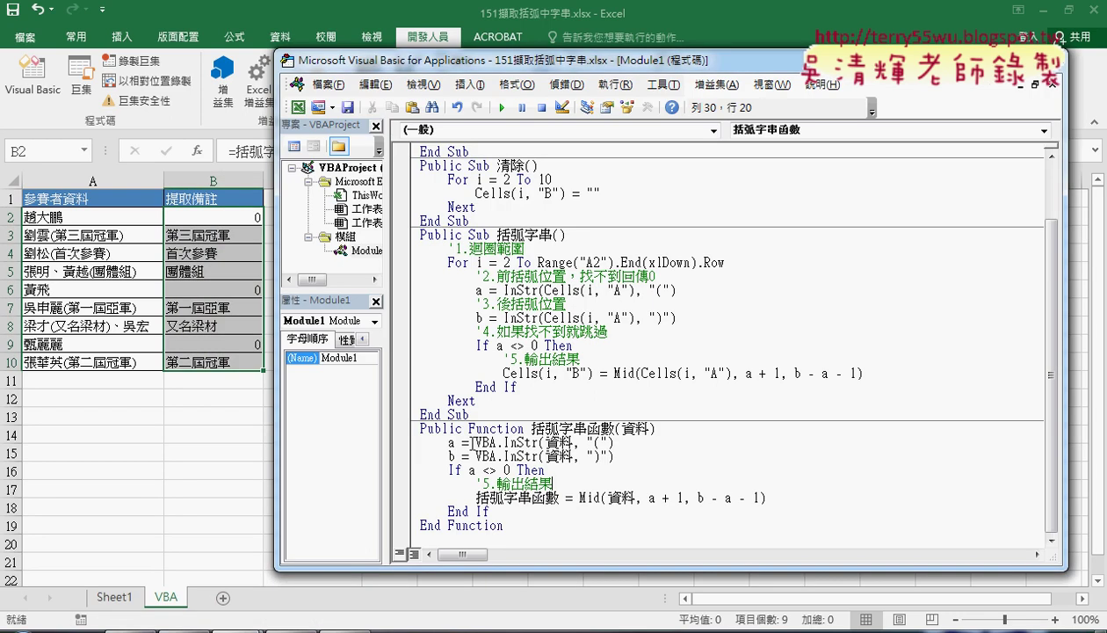
Add the line 括弧字串函數 = "" directly under the Public Function header
mouse_move(559, 498)
left_mouse_down()
mouse_move(475, 497)
mouse_move(511, 470)
left_mouse_up()
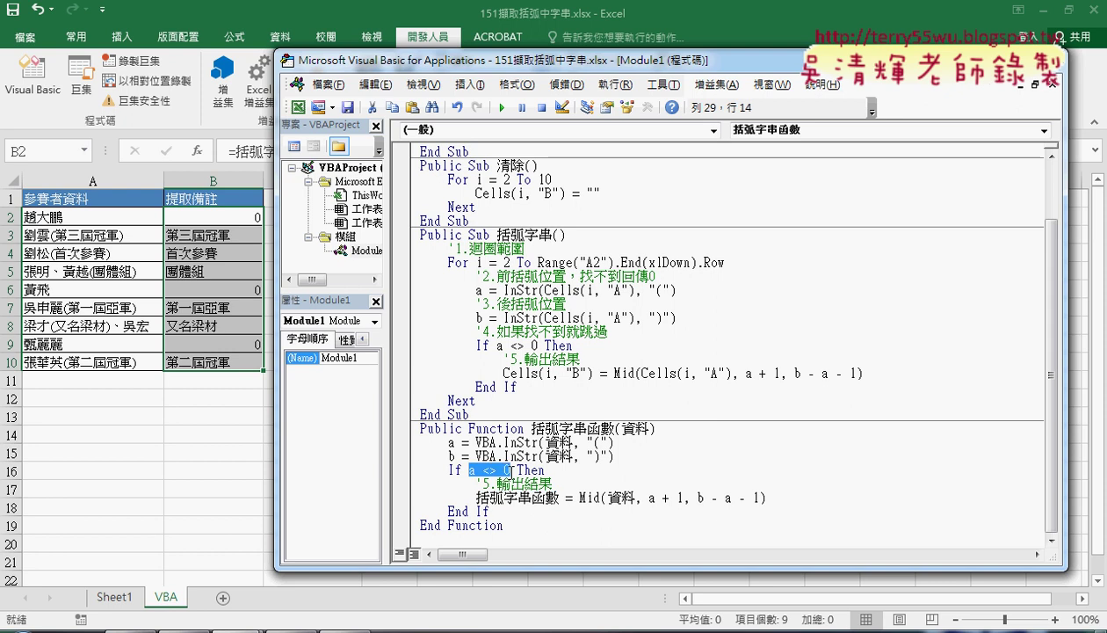
left_click_drag(765, 497, 574, 498)
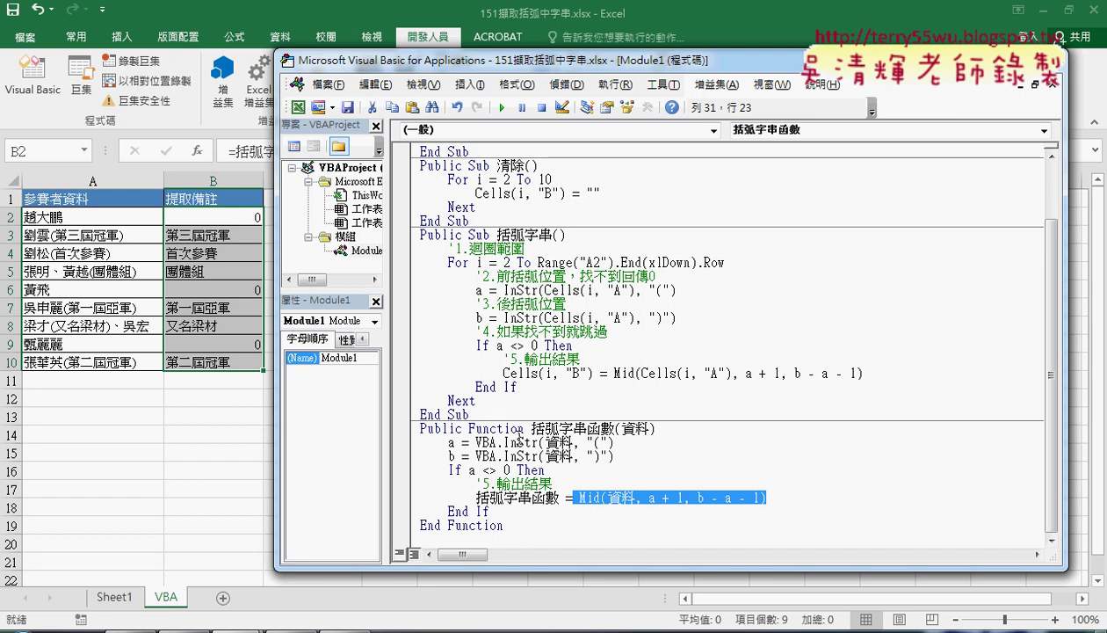
left_click(668, 423)
key("Return")
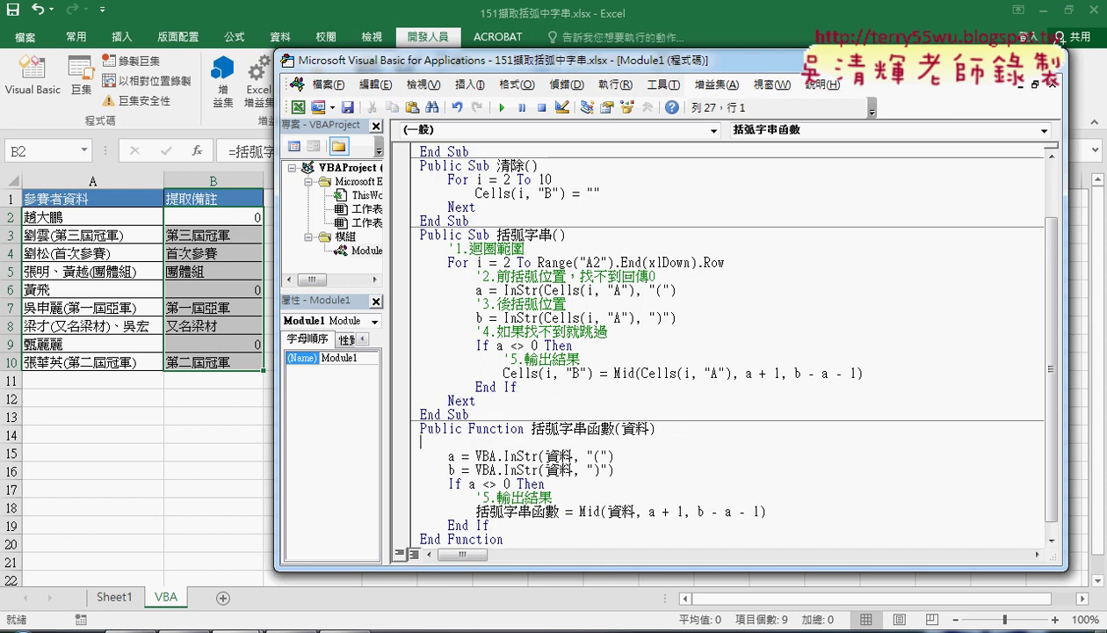
mouse_move(560, 510)
left_mouse_down()
mouse_move(476, 510)
mouse_move(479, 442)
left_mouse_up()
left_click(572, 510, "shift")
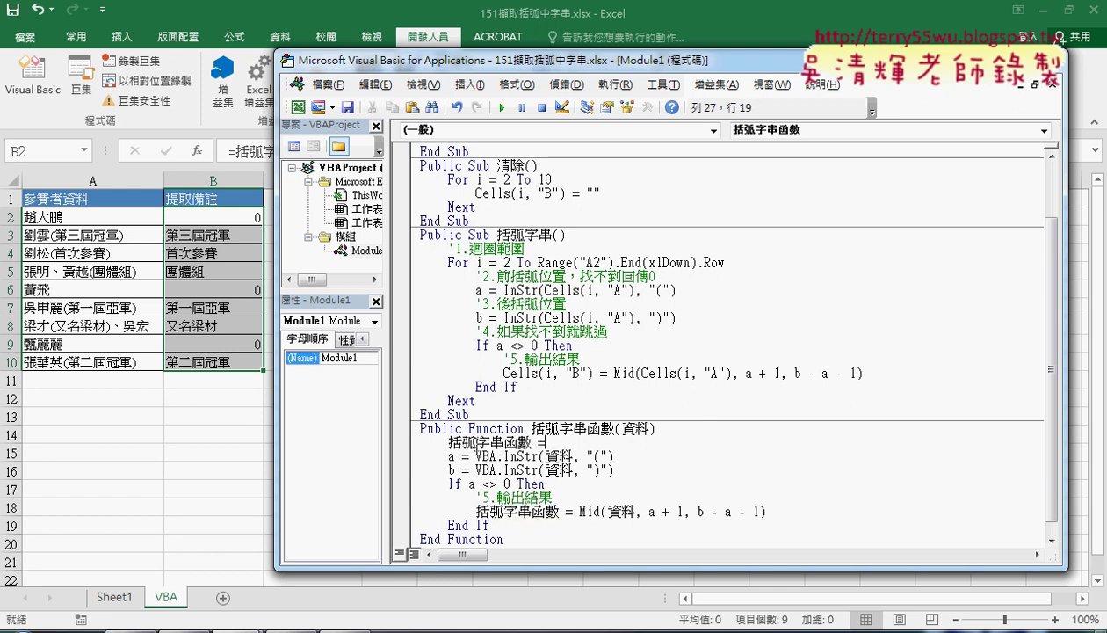
type("\"")
key("BackSpace")
key("BackSpace")
type("0")
key("BackSpace")
type("\"\"")
left_click_drag(566, 442, 449, 442)
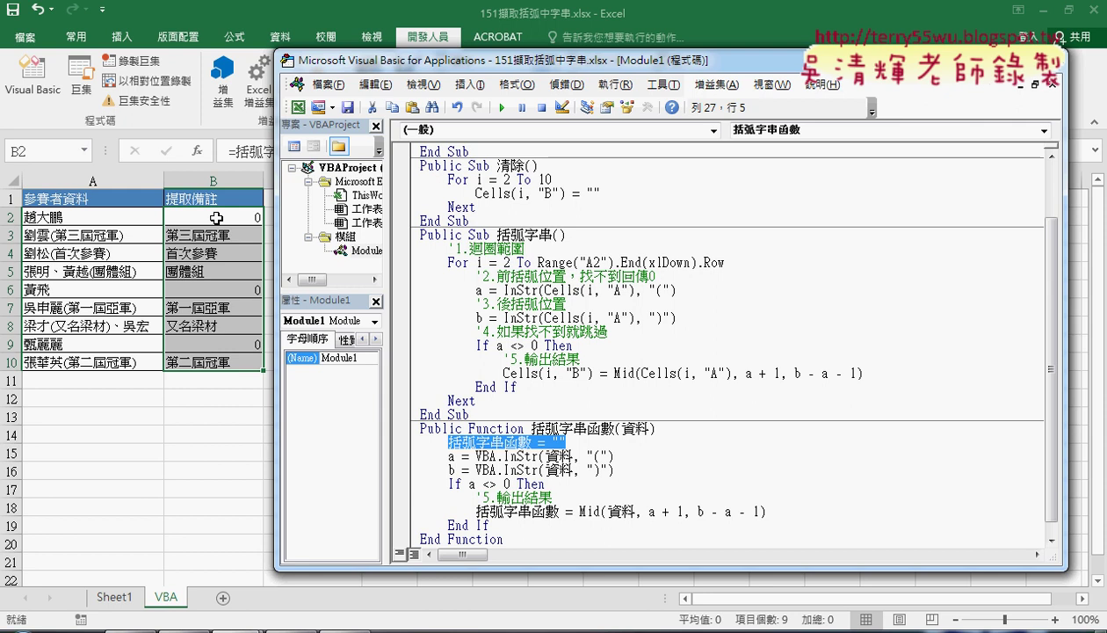
Re-enter B2's formula in Excel so B2, B6 and B9 recalculate to blank, then return to Module1
left_click(216, 217)
left_click(262, 154)
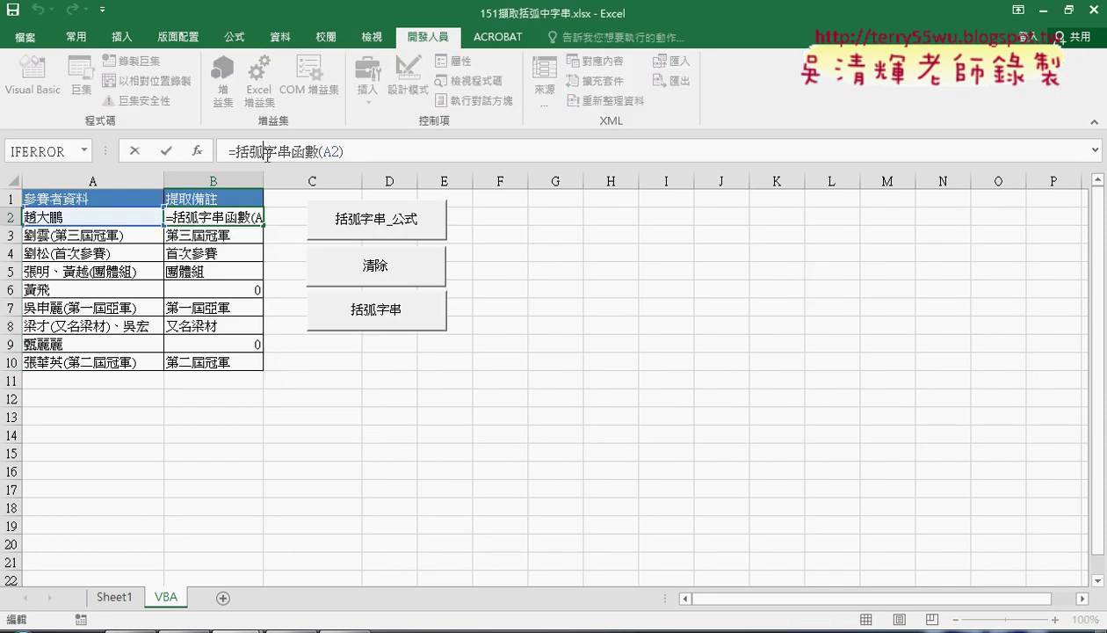
left_click(167, 155)
left_click(167, 153)
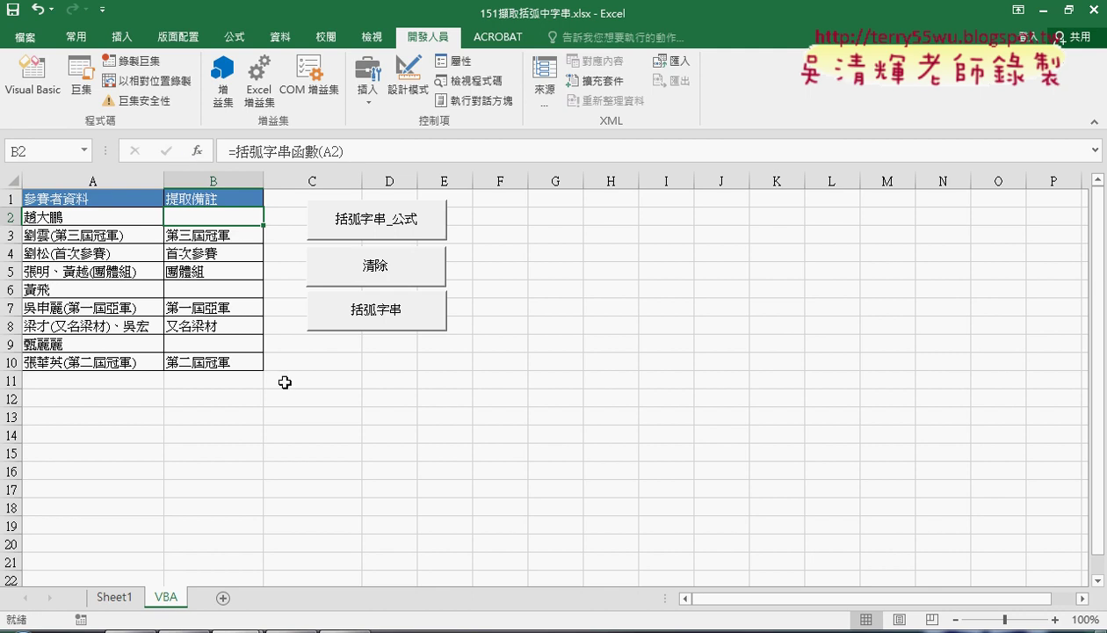
left_click(237, 629)
left_click(347, 598)
Add an Else line after the Mid(資料, a + 1, b - a - 1) assignment
scroll(660, 484, "down", 1)
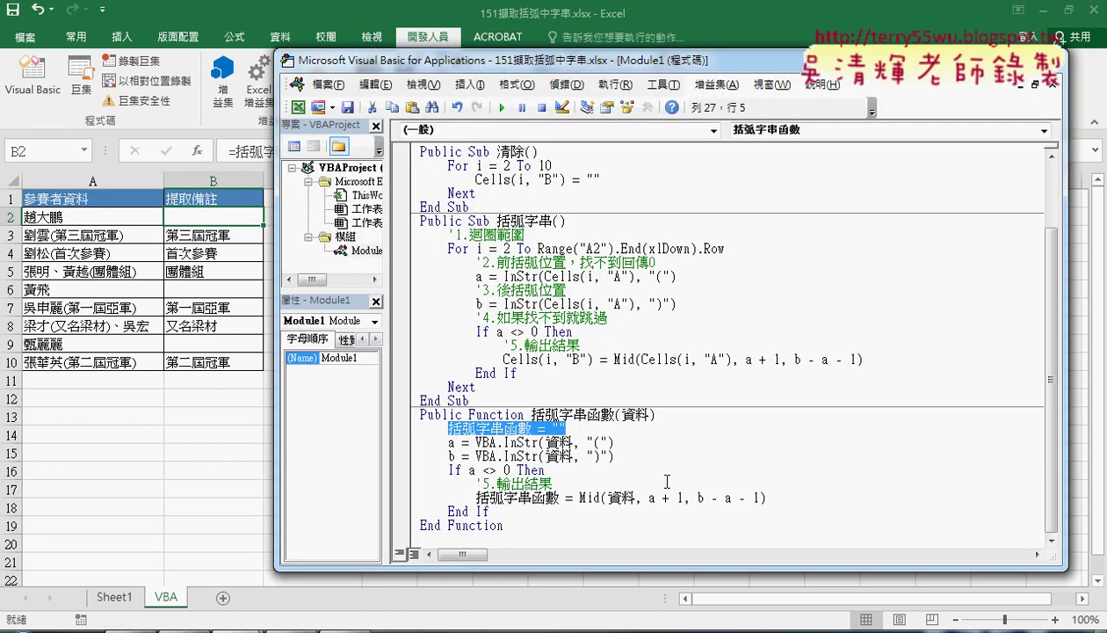
left_click(786, 501)
key("Return")
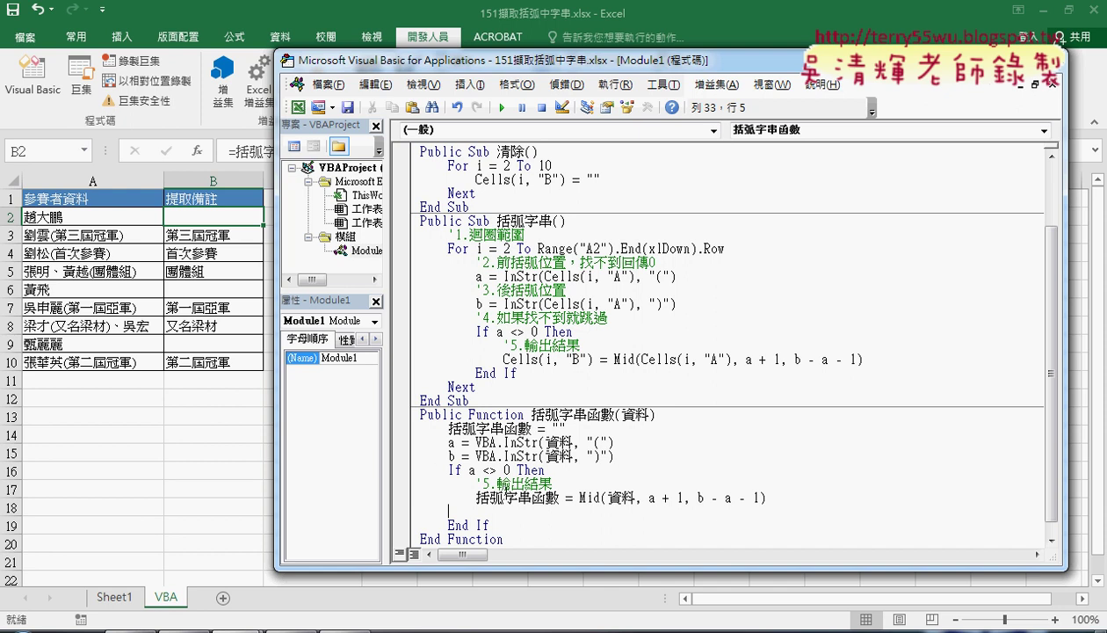
type("el")
type("e")
key("Return")
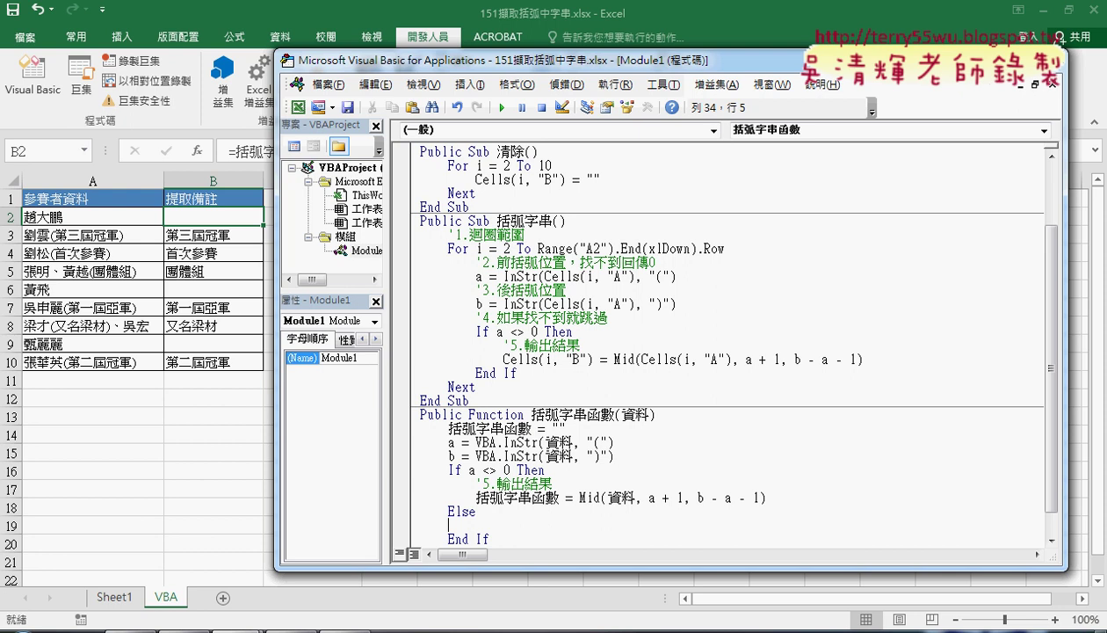
Move the 括弧字串函數 = "" line under Else and delete the leftover blank line under the header
scroll(632, 463, "down", 1)
left_click_drag(766, 470, 406, 458)
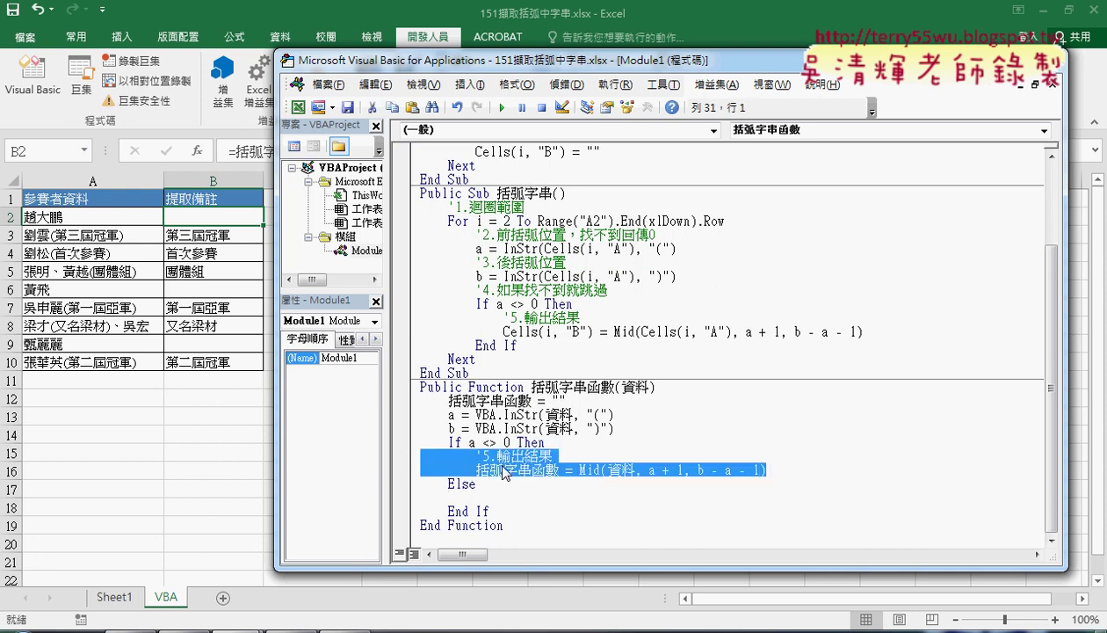
left_click(472, 493)
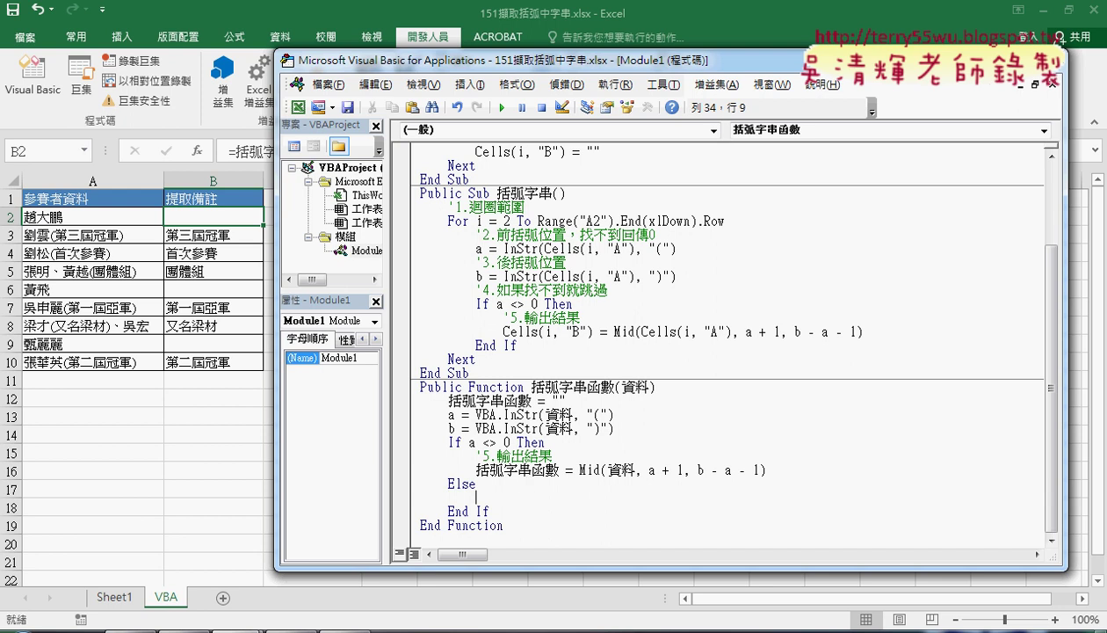
left_click_drag(567, 400, 448, 400)
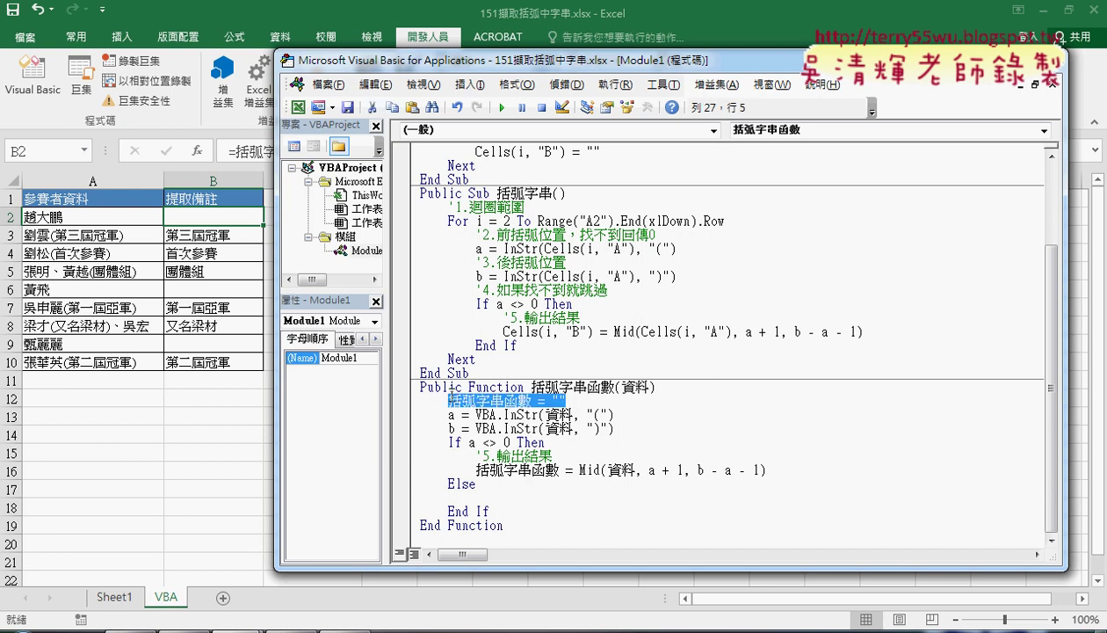
left_click_drag(478, 498, 477, 497)
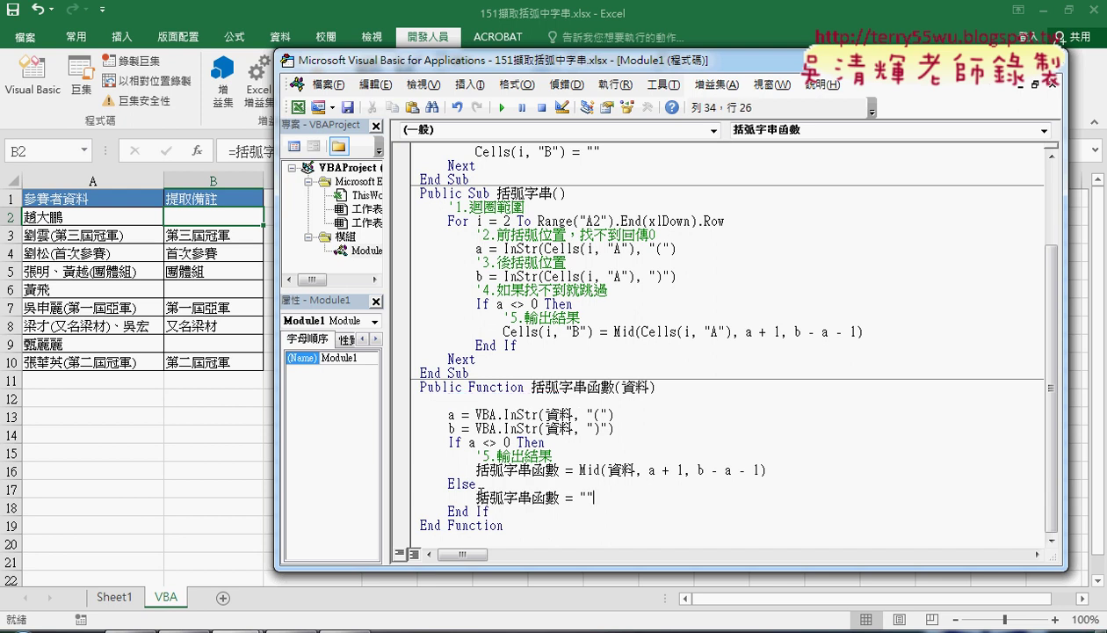
left_click(683, 389)
key("Delete")
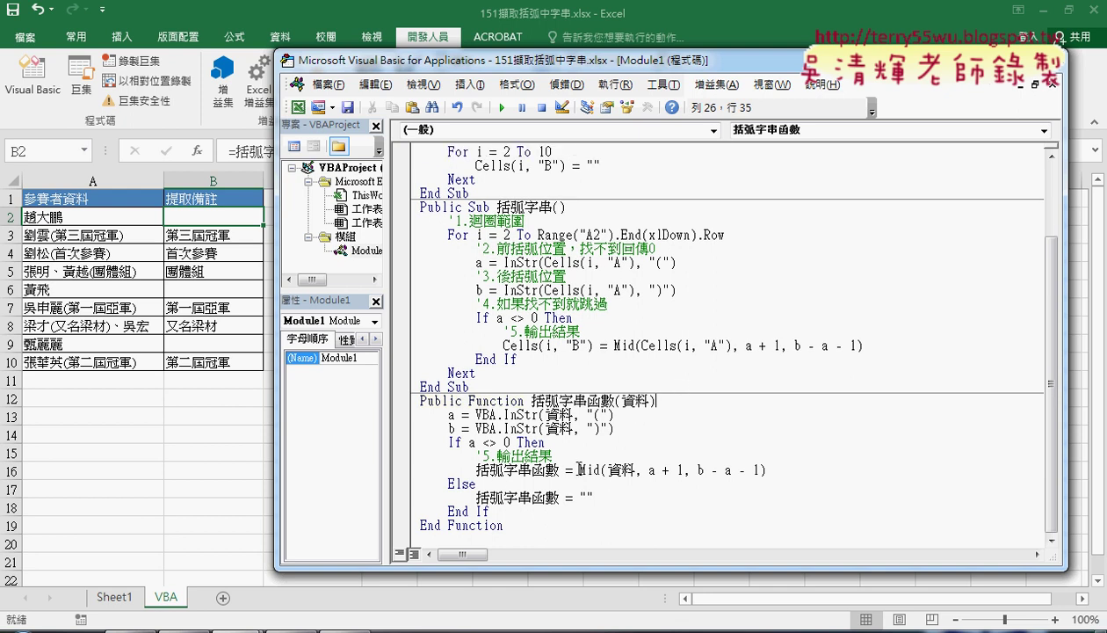
Review the two return values: the Mid result in the If branch and the empty string under Else
left_click_drag(578, 470, 783, 471)
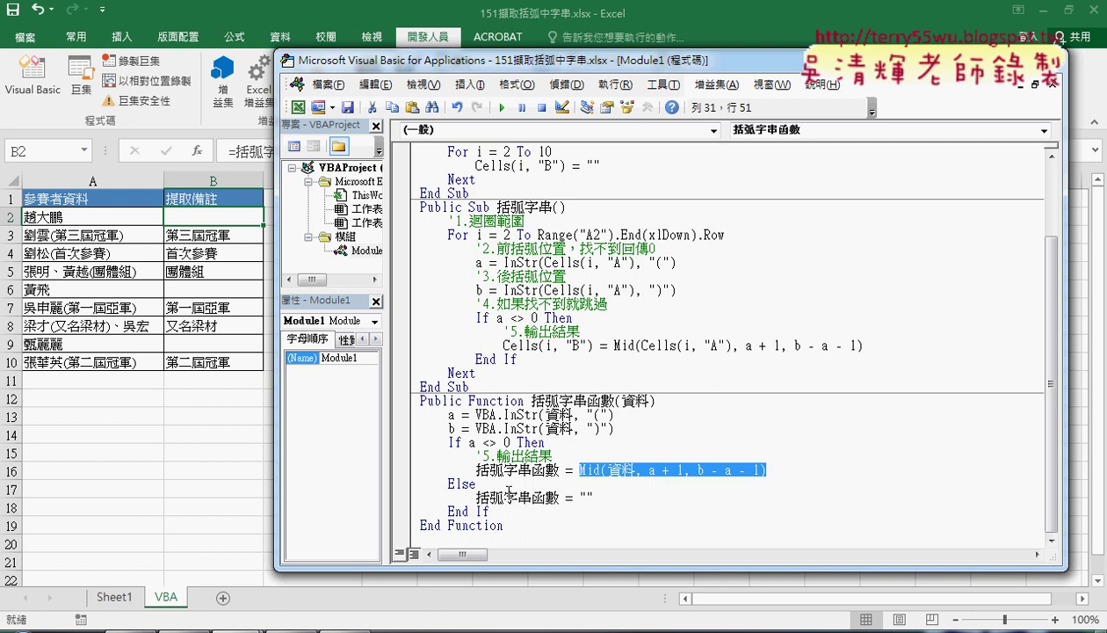
left_click_drag(592, 498, 579, 498)
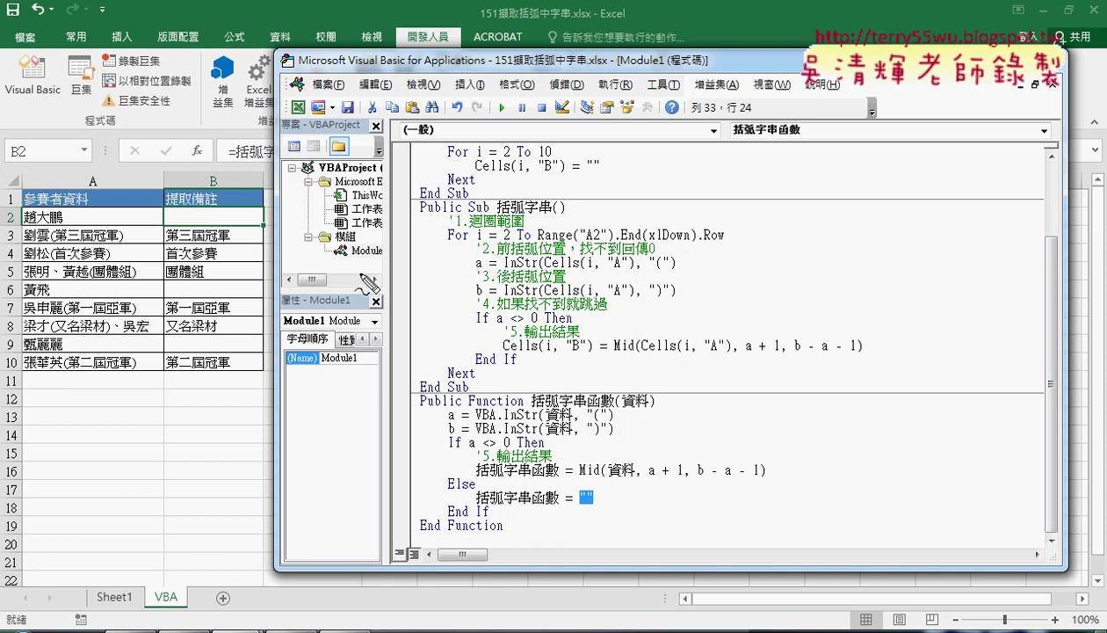
mouse_move(601, 508)
left_mouse_down()
mouse_move(553, 509)
mouse_move(613, 512)
left_mouse_up()
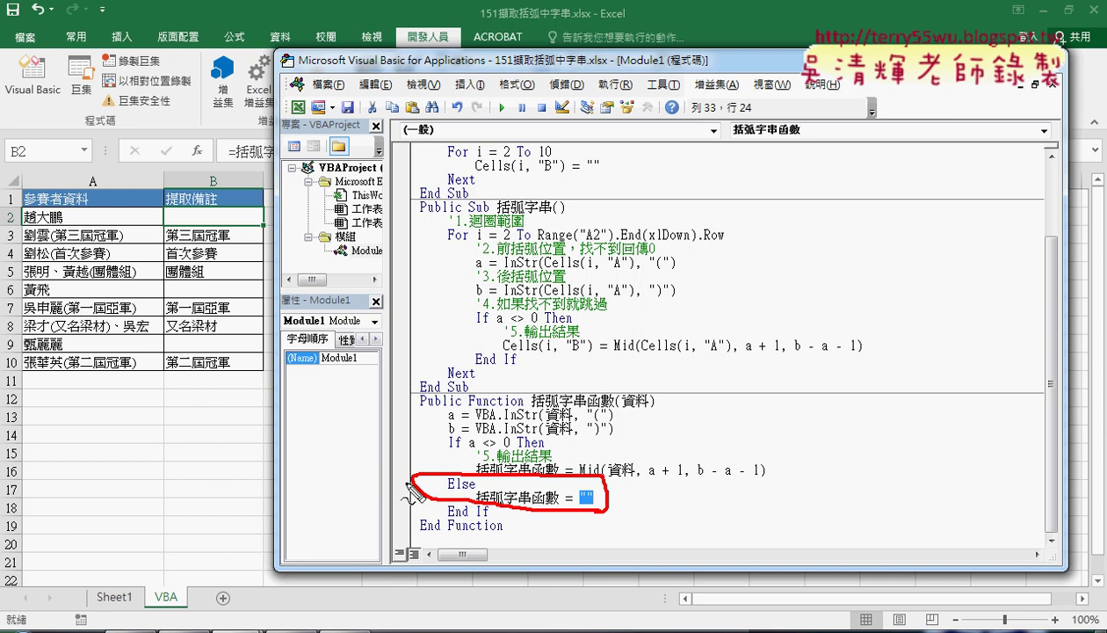
left_click_drag(466, 453, 450, 455)
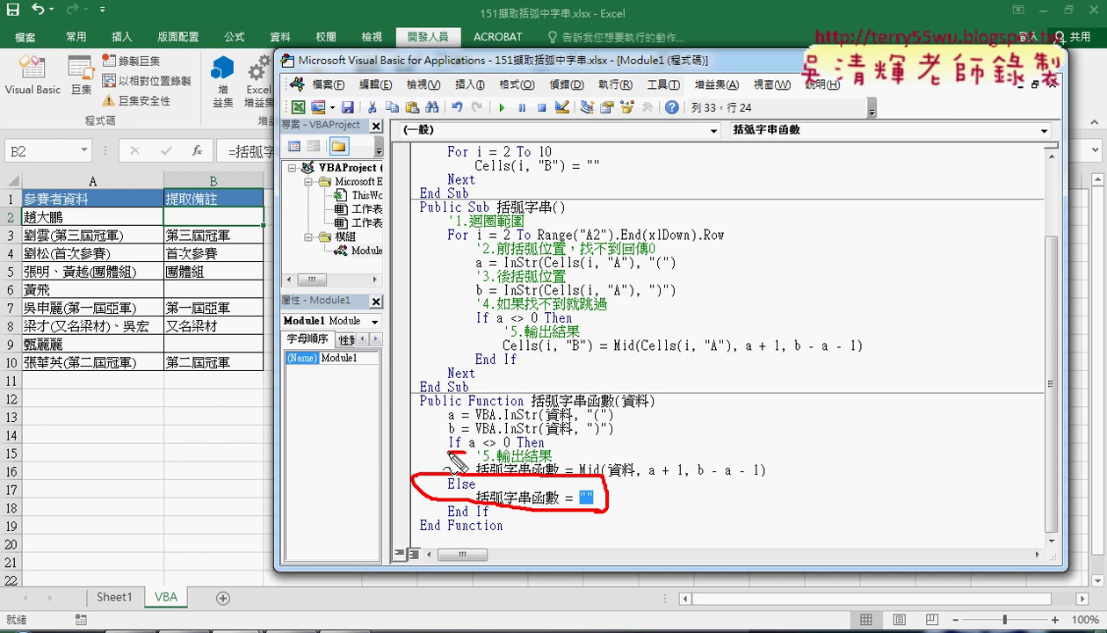